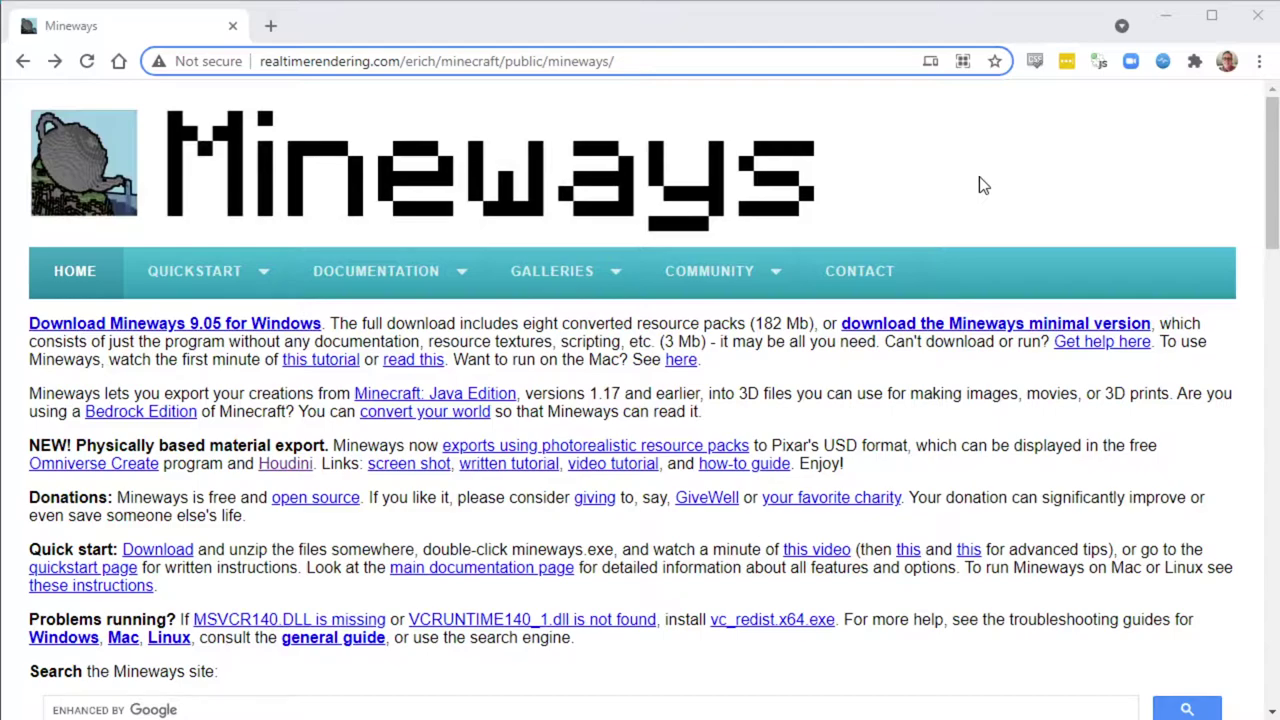
Look over the Mineways home page, including the tower images showing Minecraft, the exporter, Blender rendering and 3D print
{"action": "scroll", "coordinate": [979, 185], "scroll_direction": "down", "scroll_amount": 4}
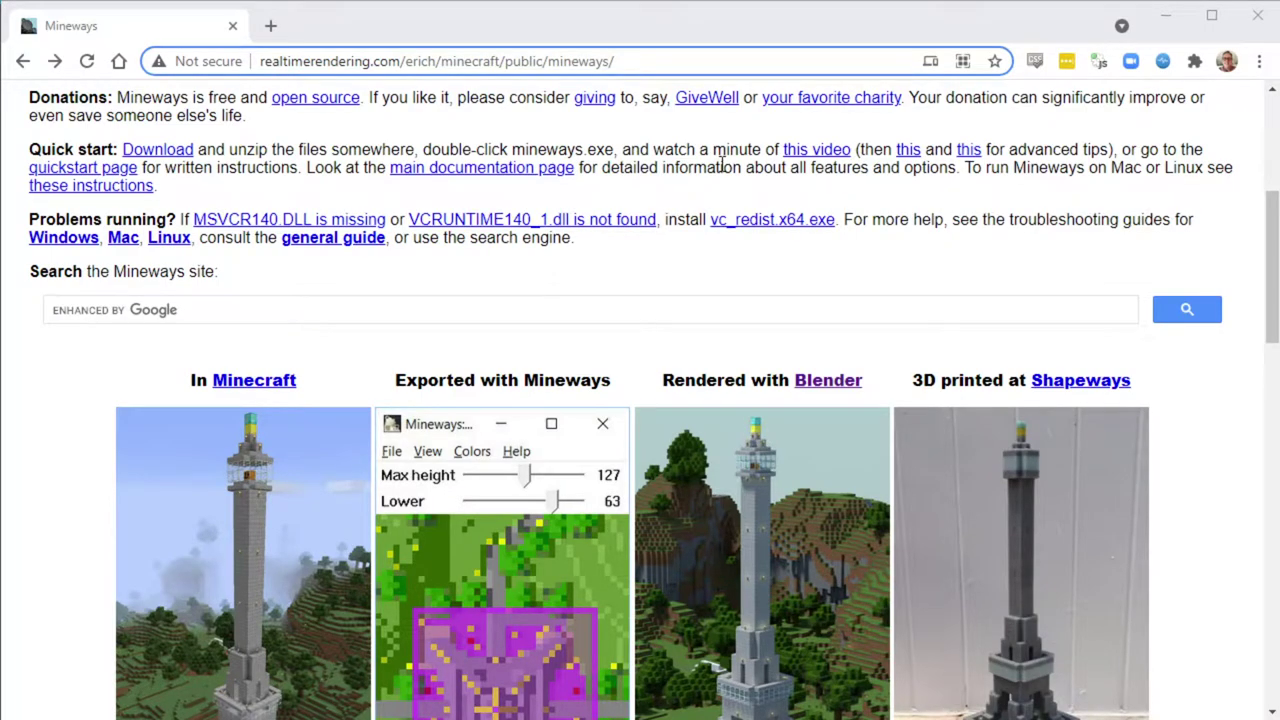
{"action": "scroll", "coordinate": [889, 290], "scroll_direction": "down", "scroll_amount": 1}
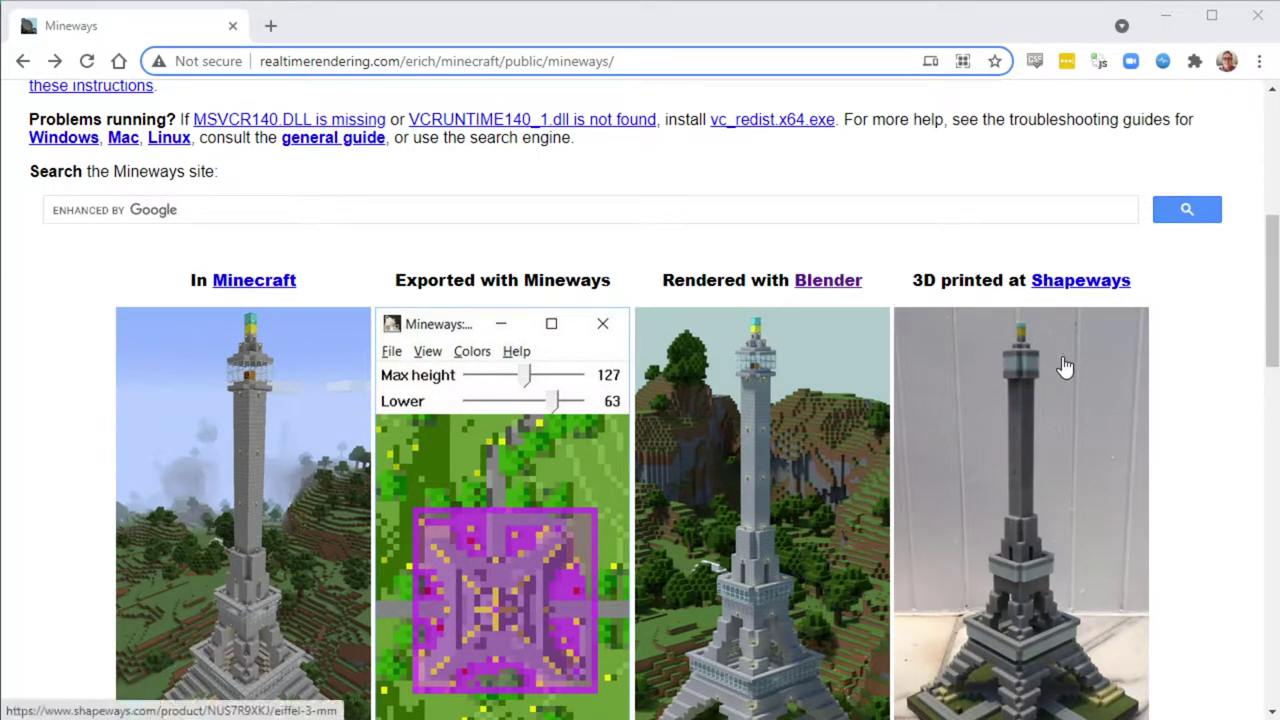
{"action": "scroll", "coordinate": [1064, 368], "scroll_direction": "down", "scroll_amount": 1}
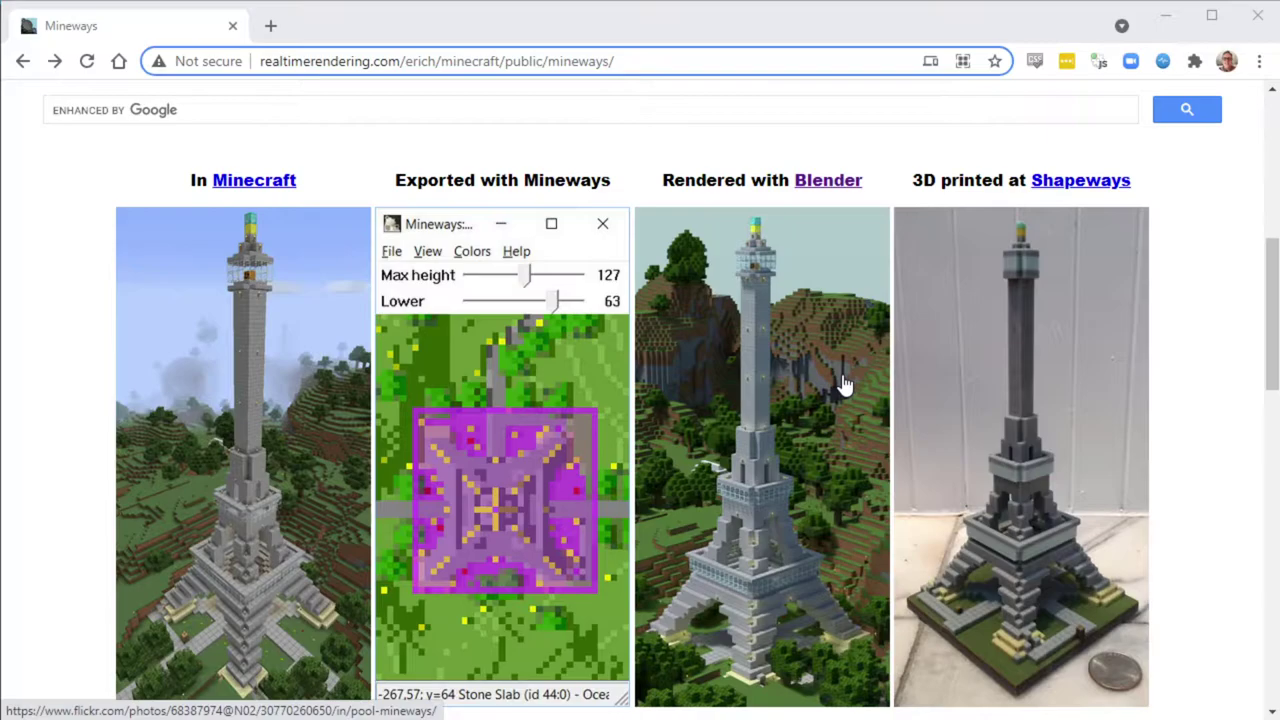
{"action": "scroll", "coordinate": [843, 383], "scroll_direction": "down", "scroll_amount": 1}
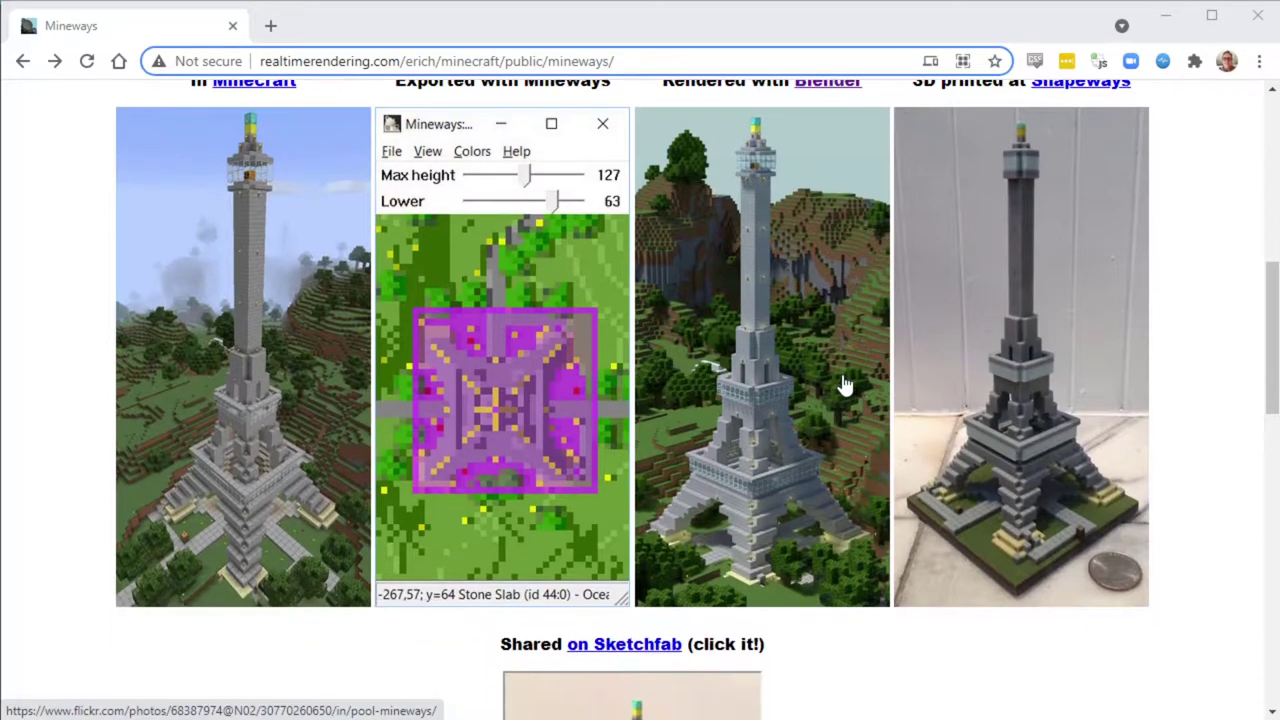
{"action": "scroll", "coordinate": [843, 383], "scroll_direction": "down", "scroll_amount": 1}
{"action": "scroll", "coordinate": [843, 383], "scroll_direction": "up", "scroll_amount": 8}
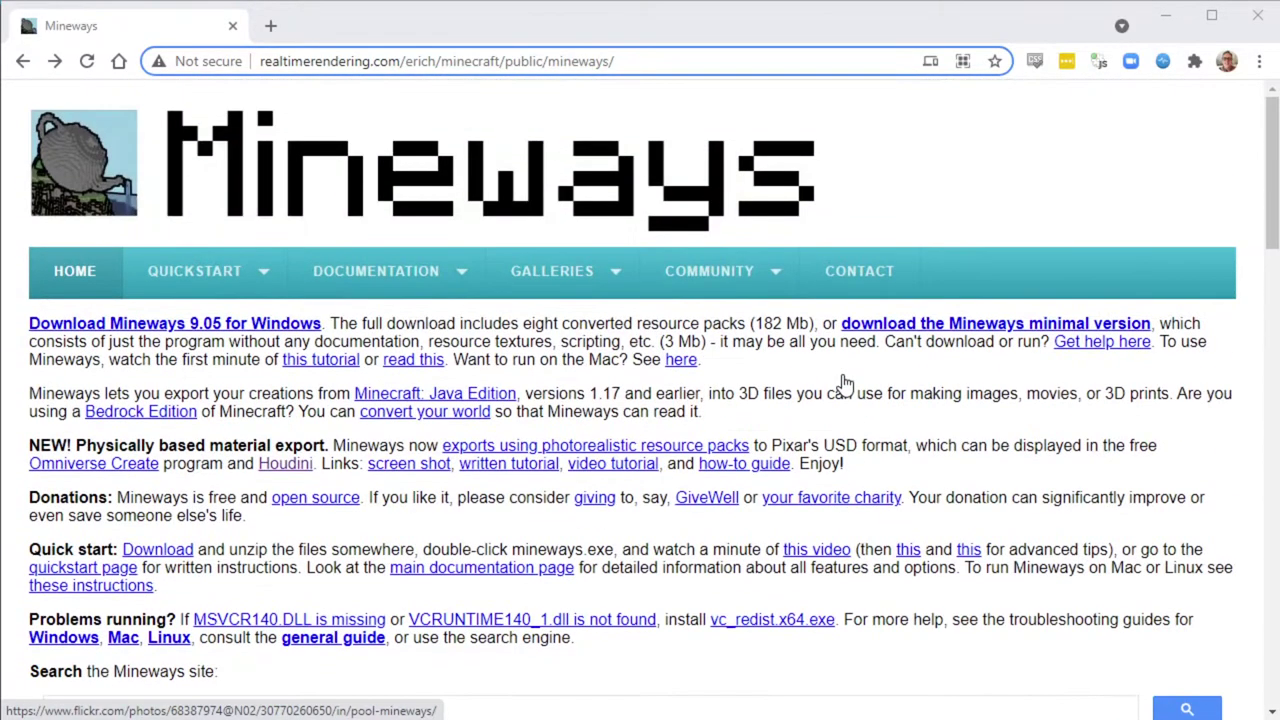
{"action": "scroll", "coordinate": [843, 383], "scroll_direction": "down", "scroll_amount": 1}
{"action": "scroll", "coordinate": [843, 383], "scroll_direction": "down", "scroll_amount": 5}
{"action": "scroll", "coordinate": [843, 383], "scroll_direction": "up", "scroll_amount": 6}
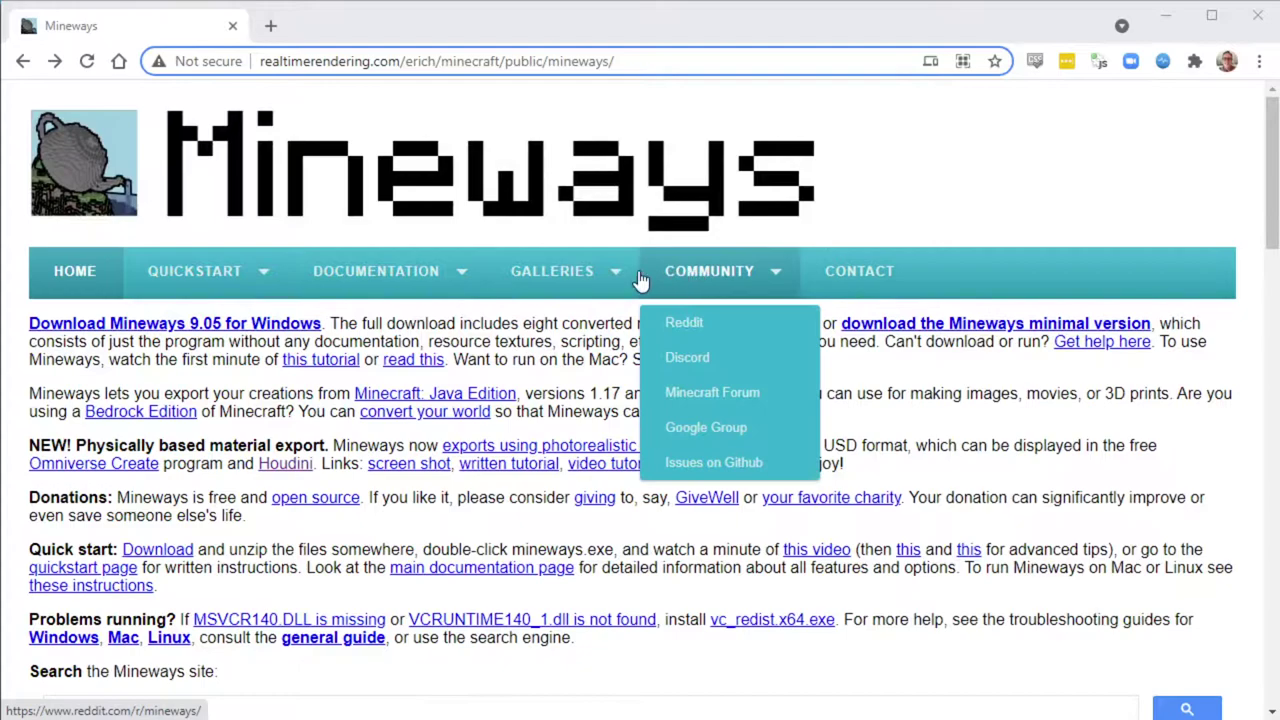
Review the Documentation topics and supported packages, visit the Blender instructions, and return to the home page
{"action": "mouse_move", "coordinate": [490, 280]}
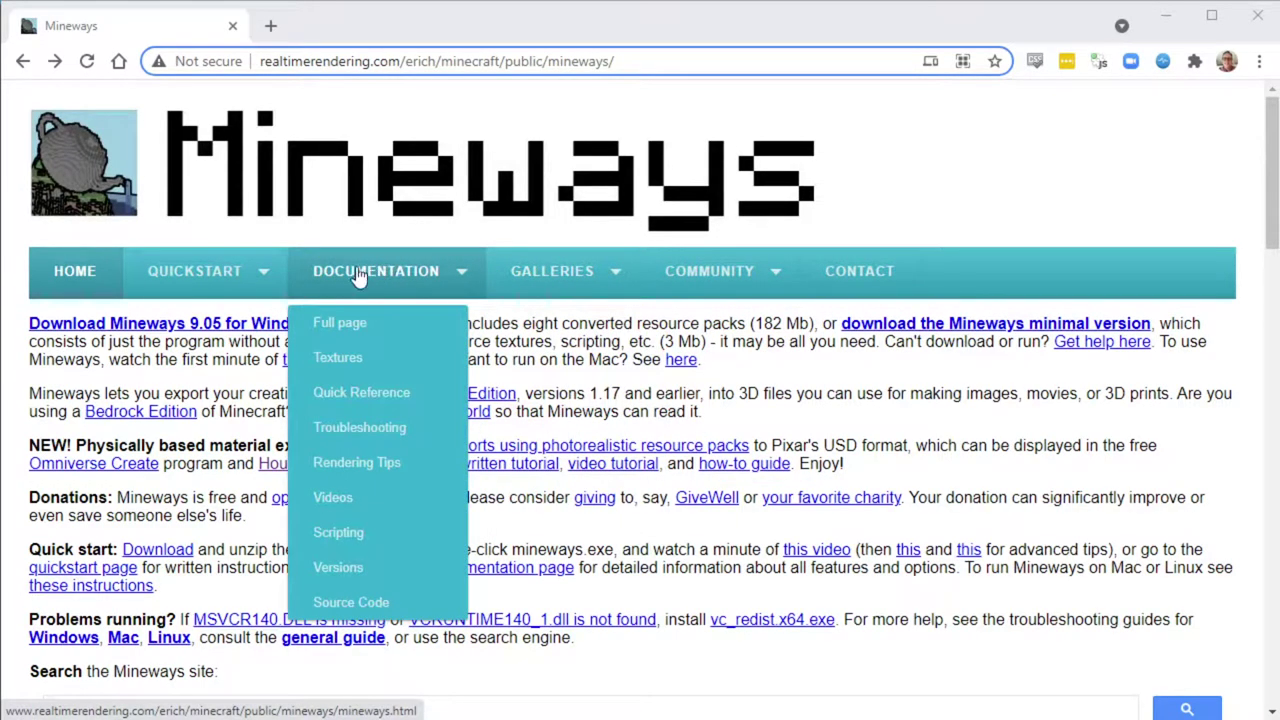
{"action": "scroll", "coordinate": [610, 390], "scroll_direction": "down", "scroll_amount": 14}
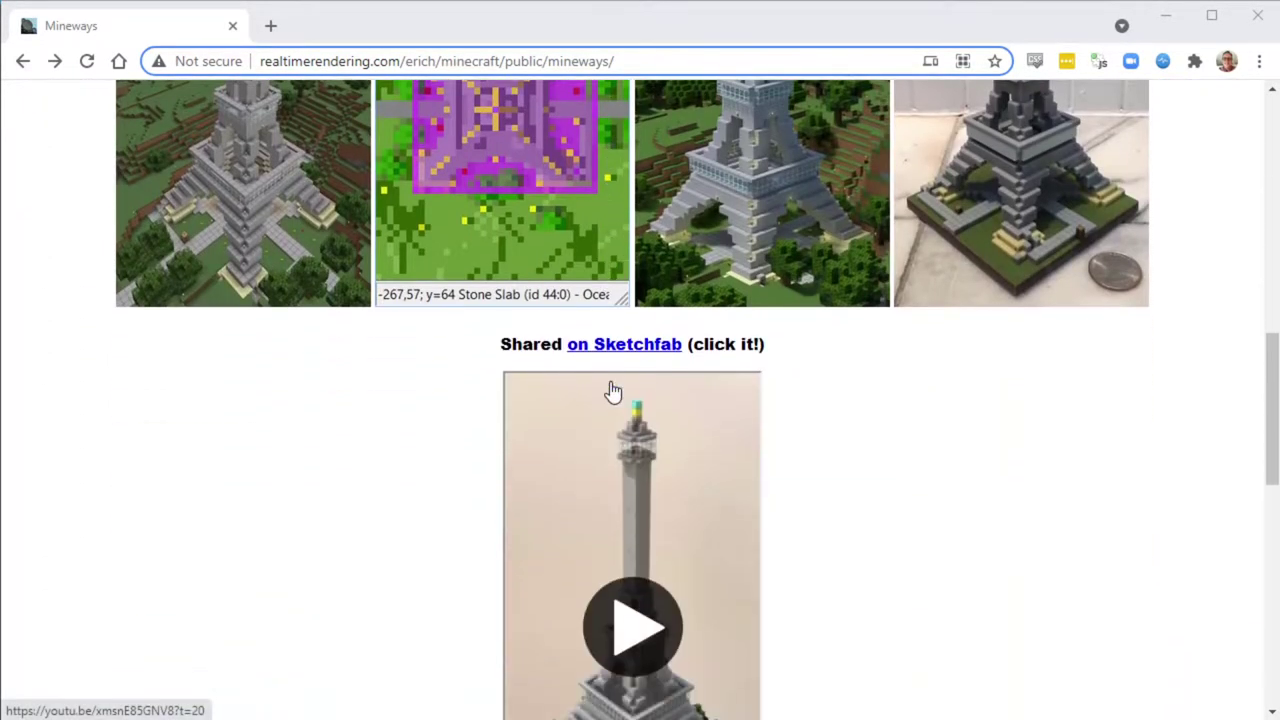
{"action": "scroll", "coordinate": [613, 390], "scroll_direction": "down", "scroll_amount": 3}
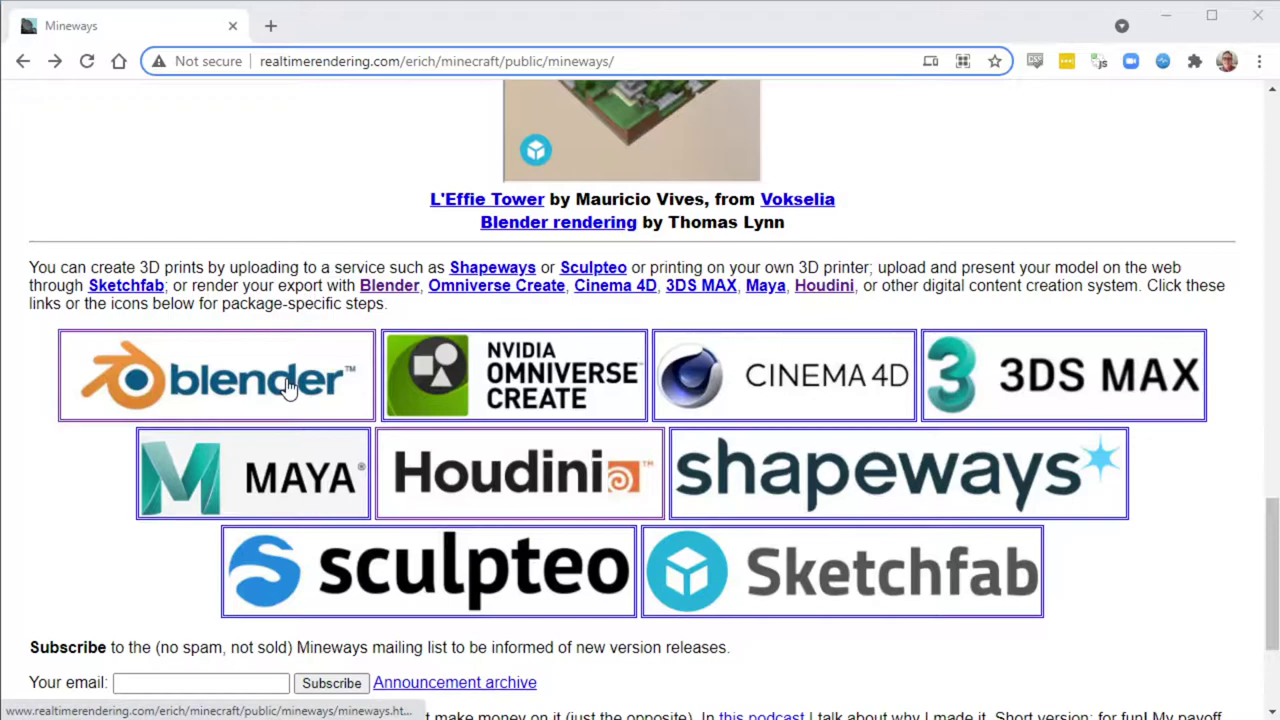
{"action": "left_click", "coordinate": [235, 387]}
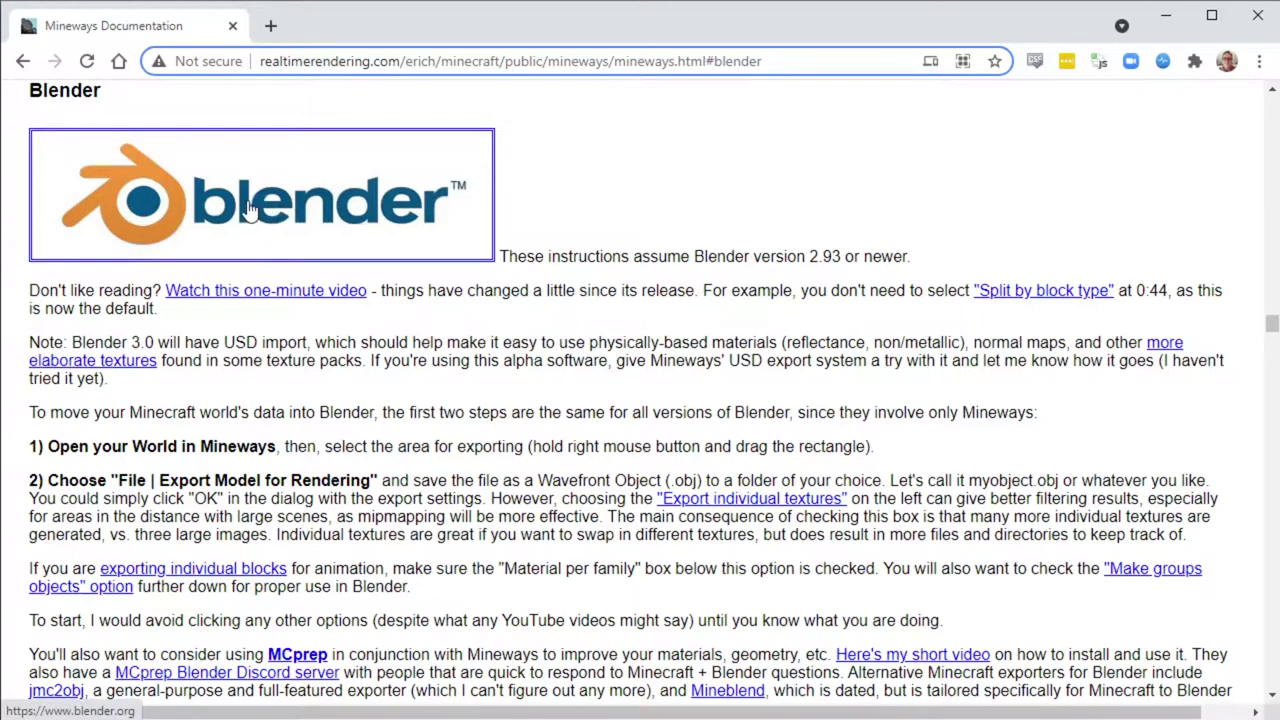
{"action": "left_click", "coordinate": [23, 61]}
{"action": "scroll", "coordinate": [278, 233], "scroll_direction": "up", "scroll_amount": 15}
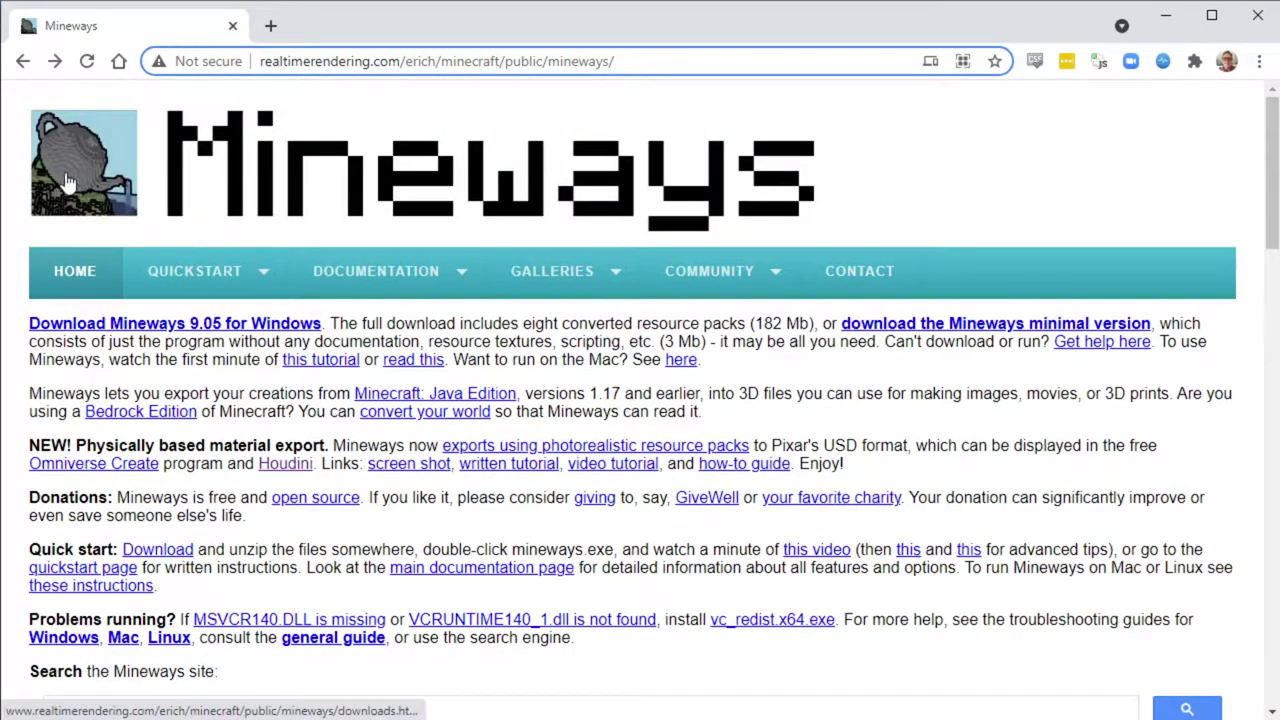
Browse random Mineways site pages through the teapot logo, ending on the home page
{"action": "left_click", "coordinate": [73, 172]}
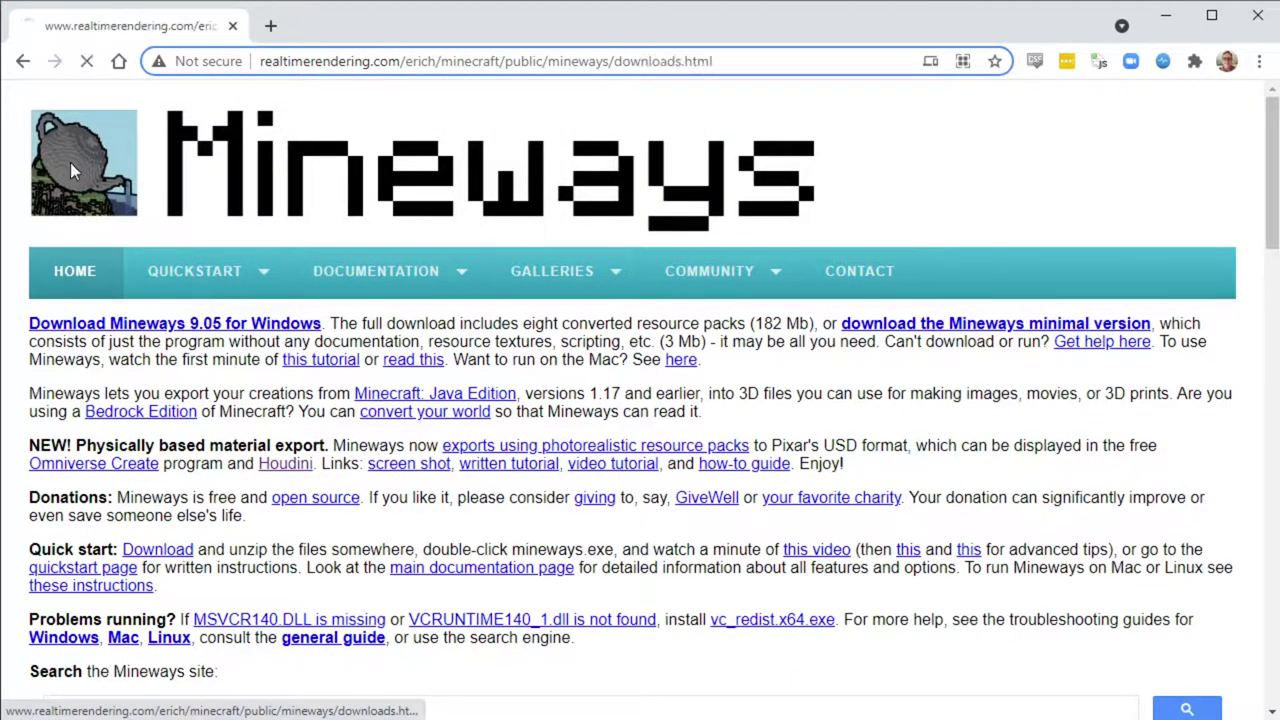
{"action": "left_click", "coordinate": [73, 172]}
{"action": "left_click", "coordinate": [73, 172]}
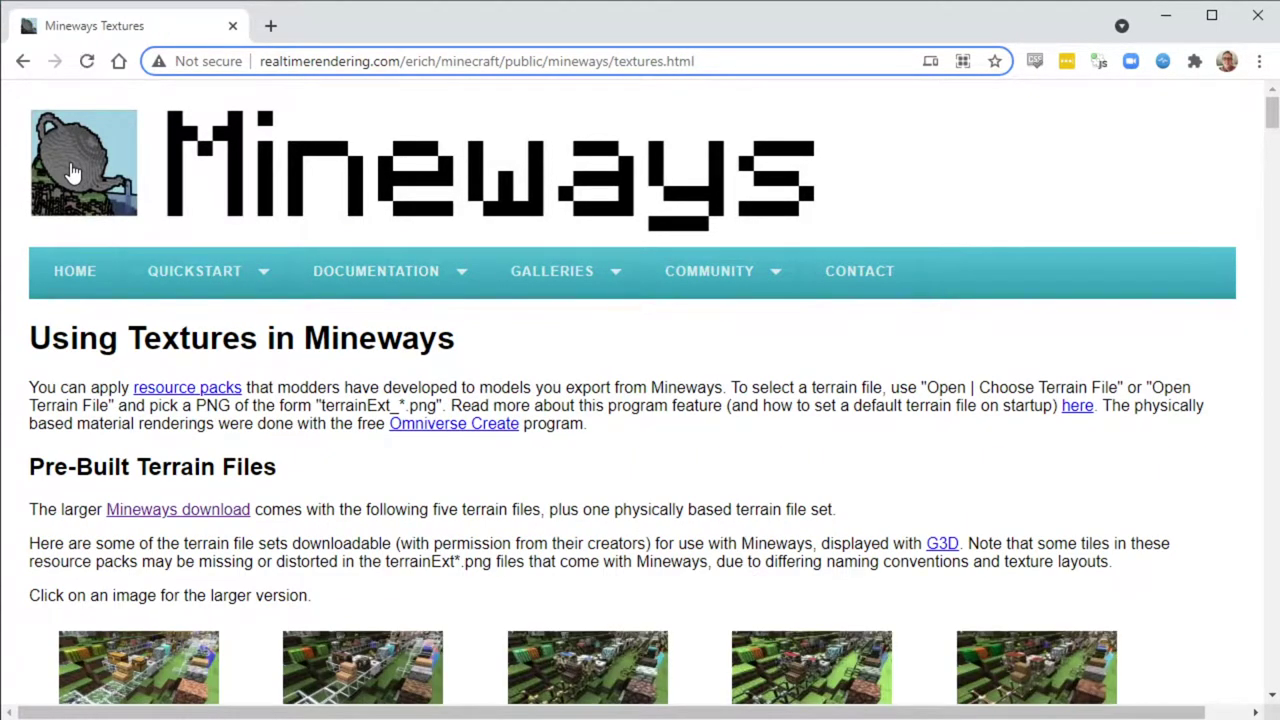
{"action": "left_click", "coordinate": [73, 172]}
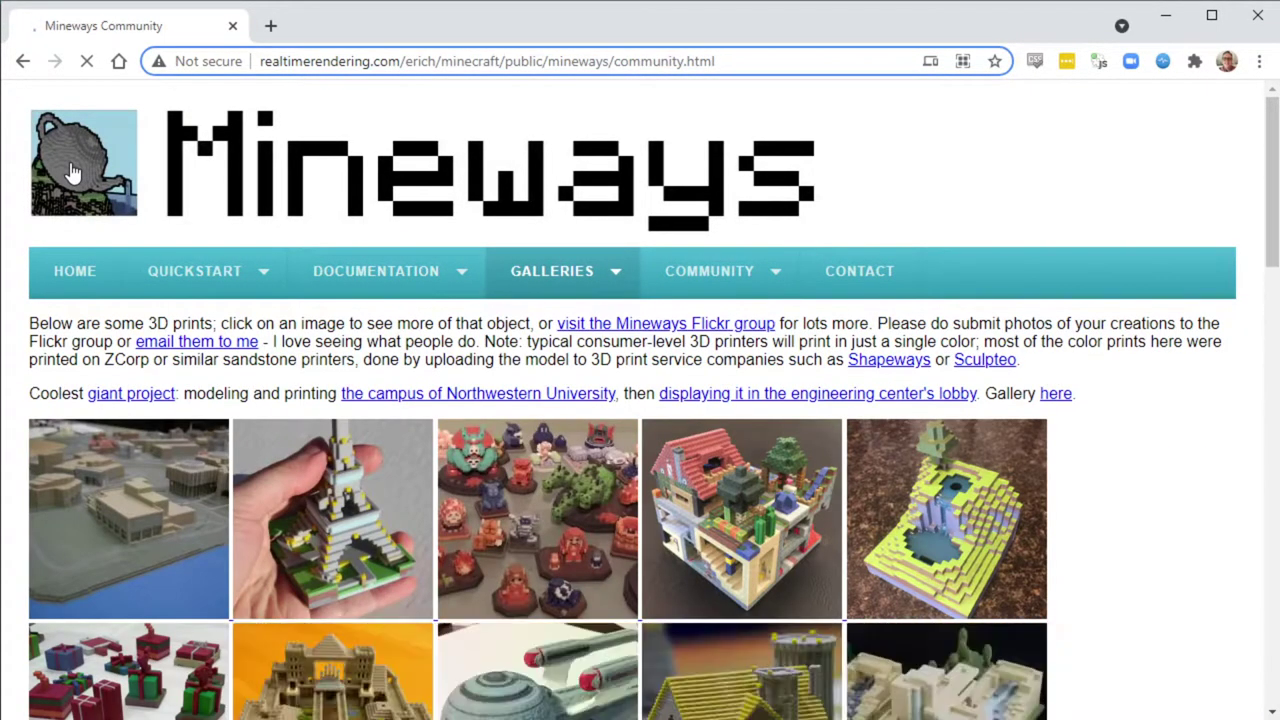
{"action": "left_click", "coordinate": [73, 172]}
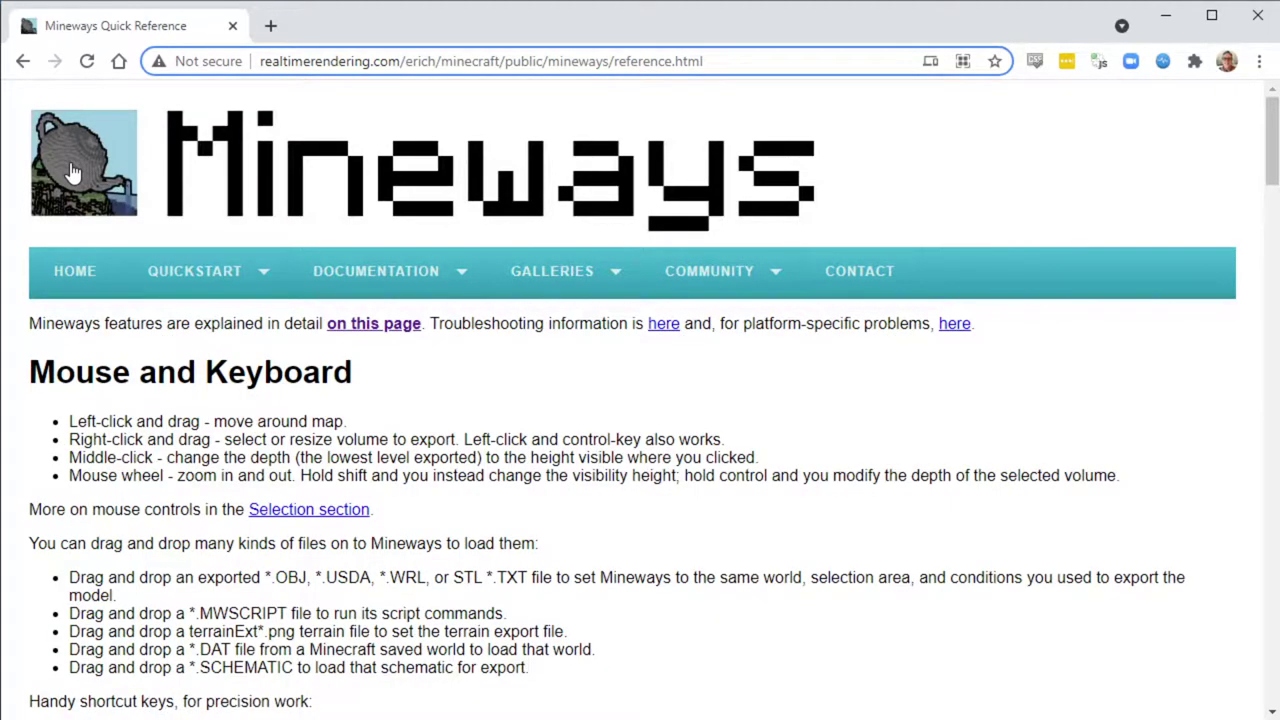
{"action": "left_click", "coordinate": [73, 172]}
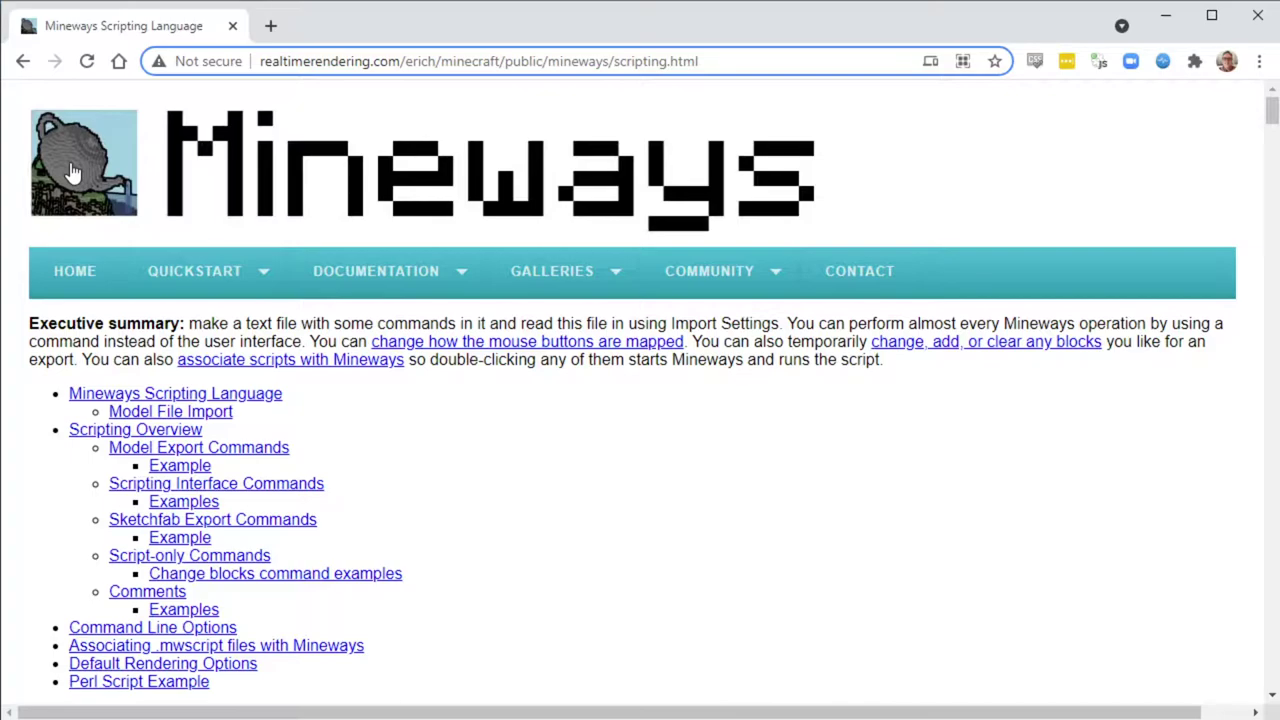
{"action": "left_click", "coordinate": [73, 172]}
{"action": "left_click", "coordinate": [73, 172]}
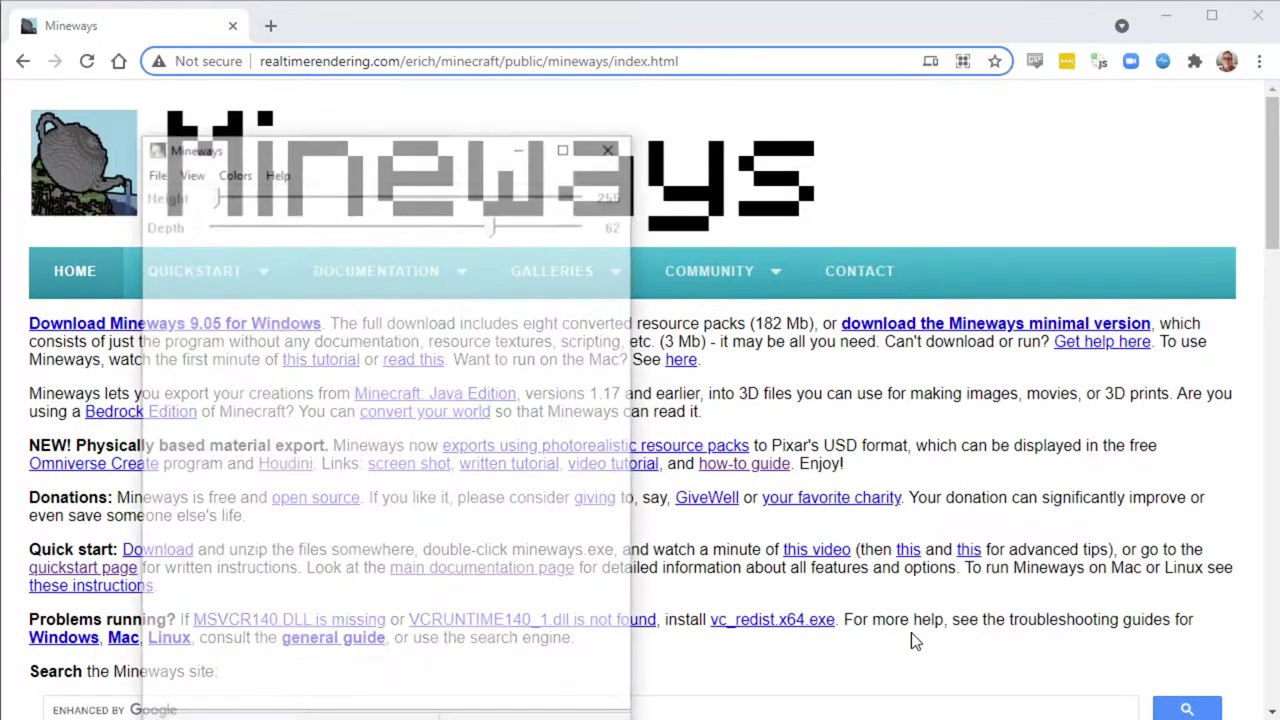
Switch to the Mineways program and import the world and export settings from mtl_test.obj in the mtls folder
{"action": "left_click_drag", "start_coordinate": [378, 158], "coordinate": [318, 63]}
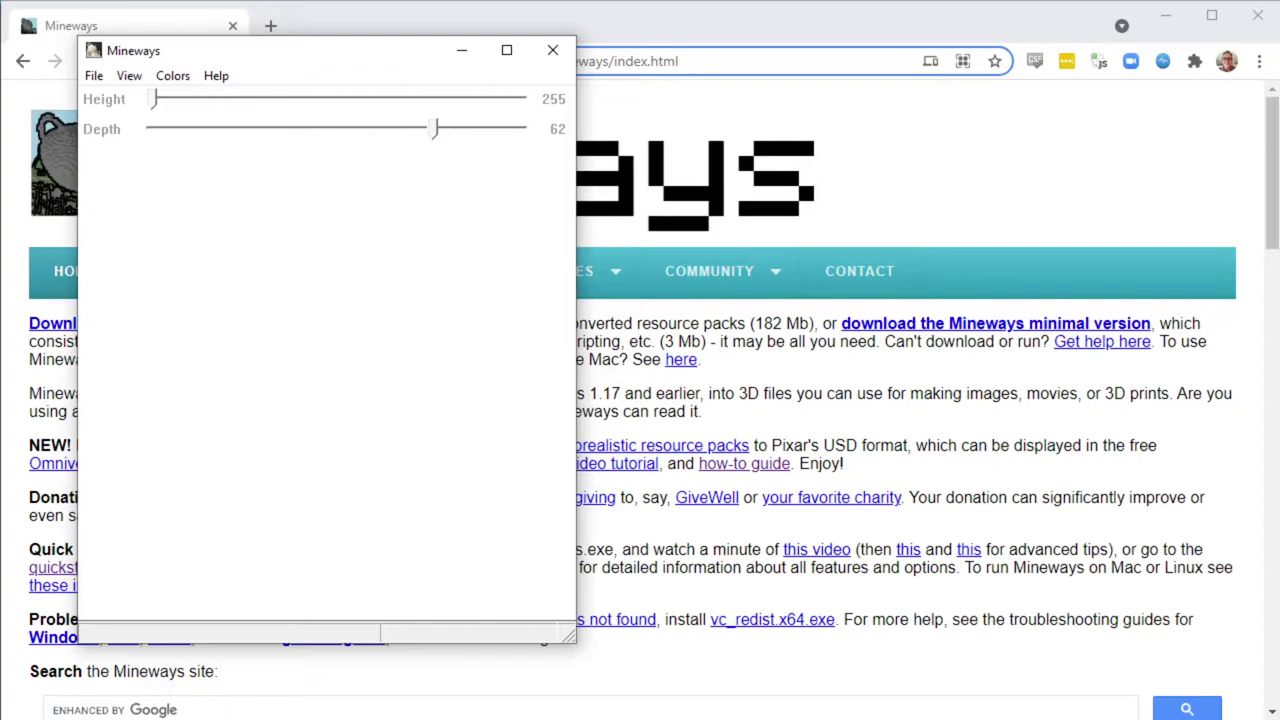
{"action": "key", "text": "alt+Tab"}
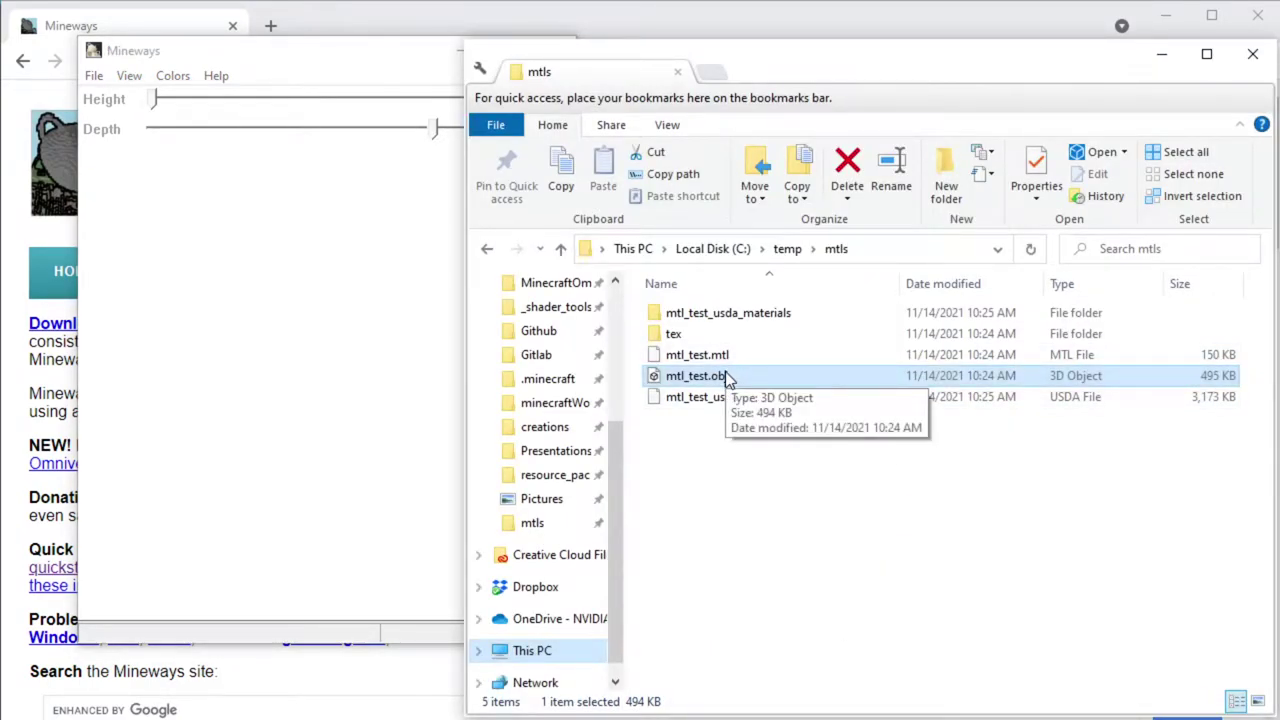
{"action": "left_click_drag", "start_coordinate": [726, 376], "coordinate": [221, 289]}
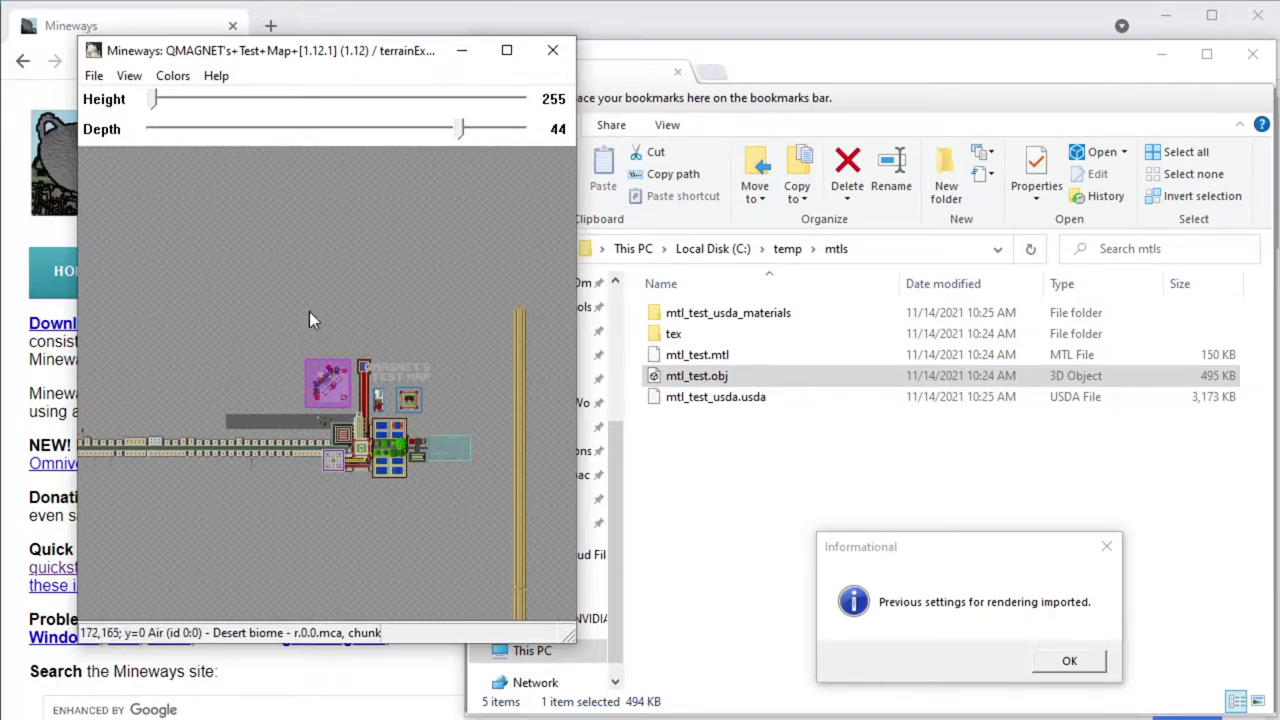
{"action": "left_click", "coordinate": [1062, 652]}
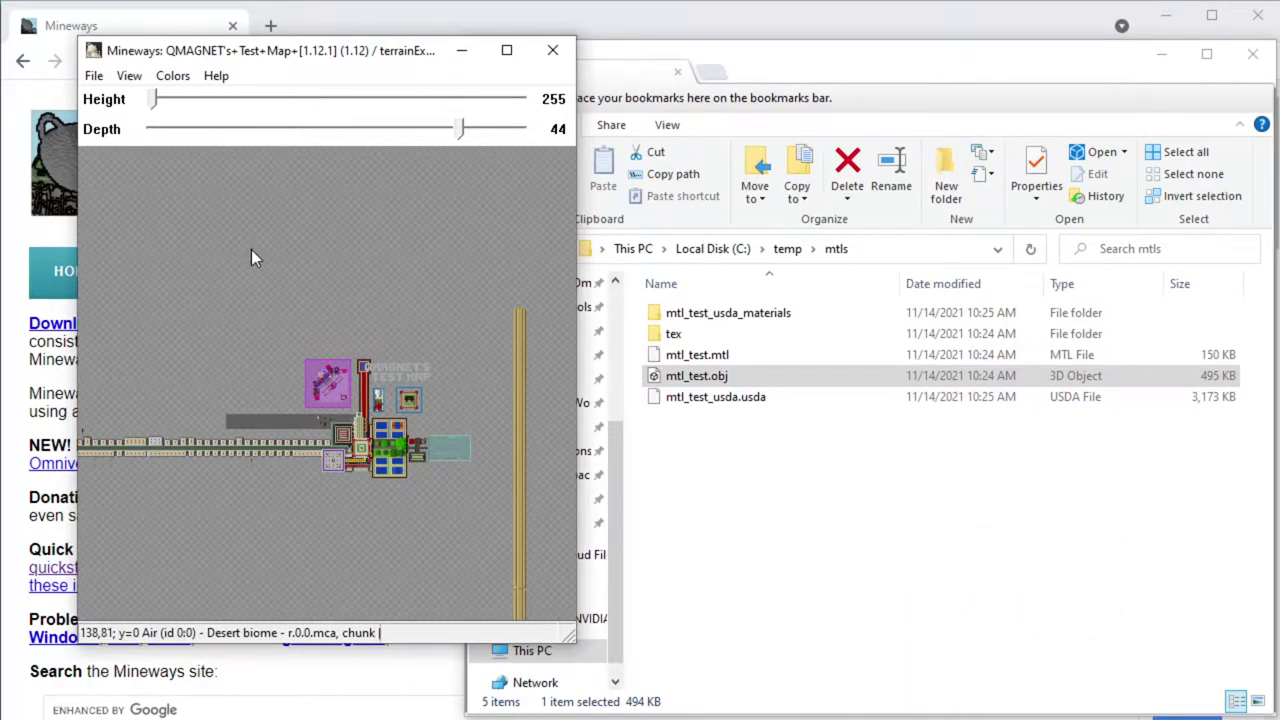
Review the available file and export commands, and examine the purple export selection on the map up close
{"action": "left_click", "coordinate": [91, 80]}
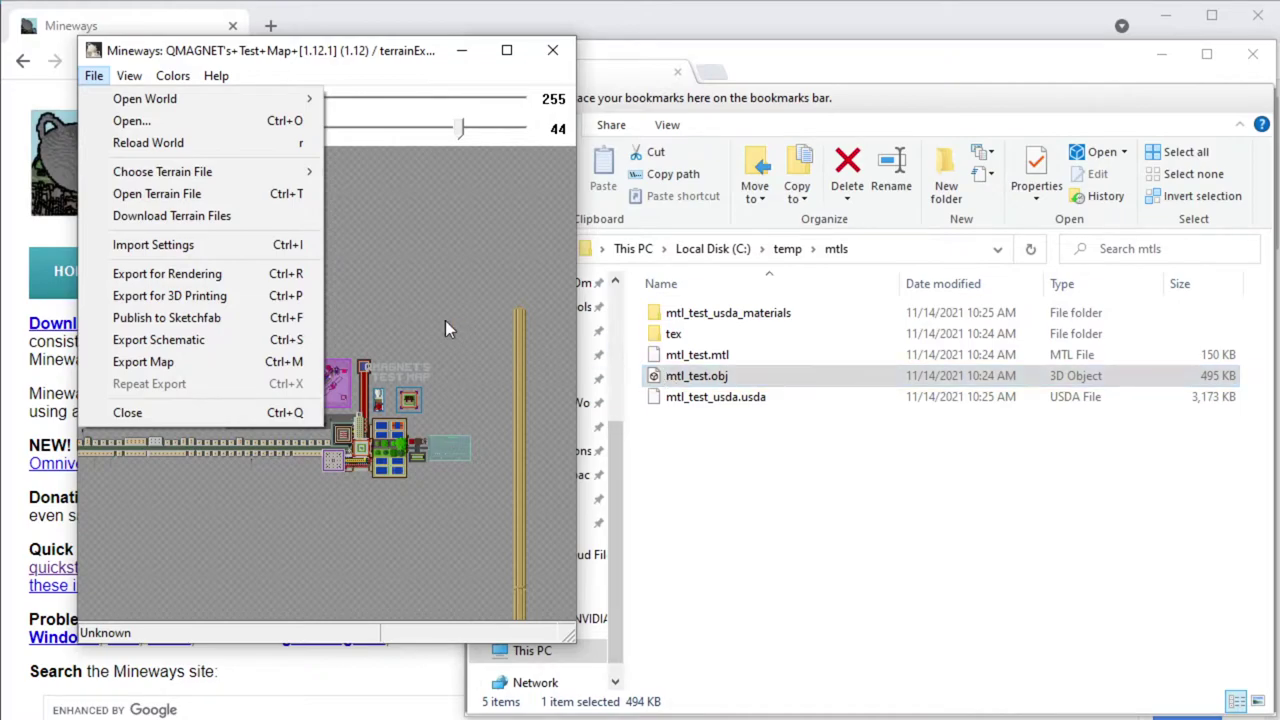
{"action": "left_click", "coordinate": [355, 58]}
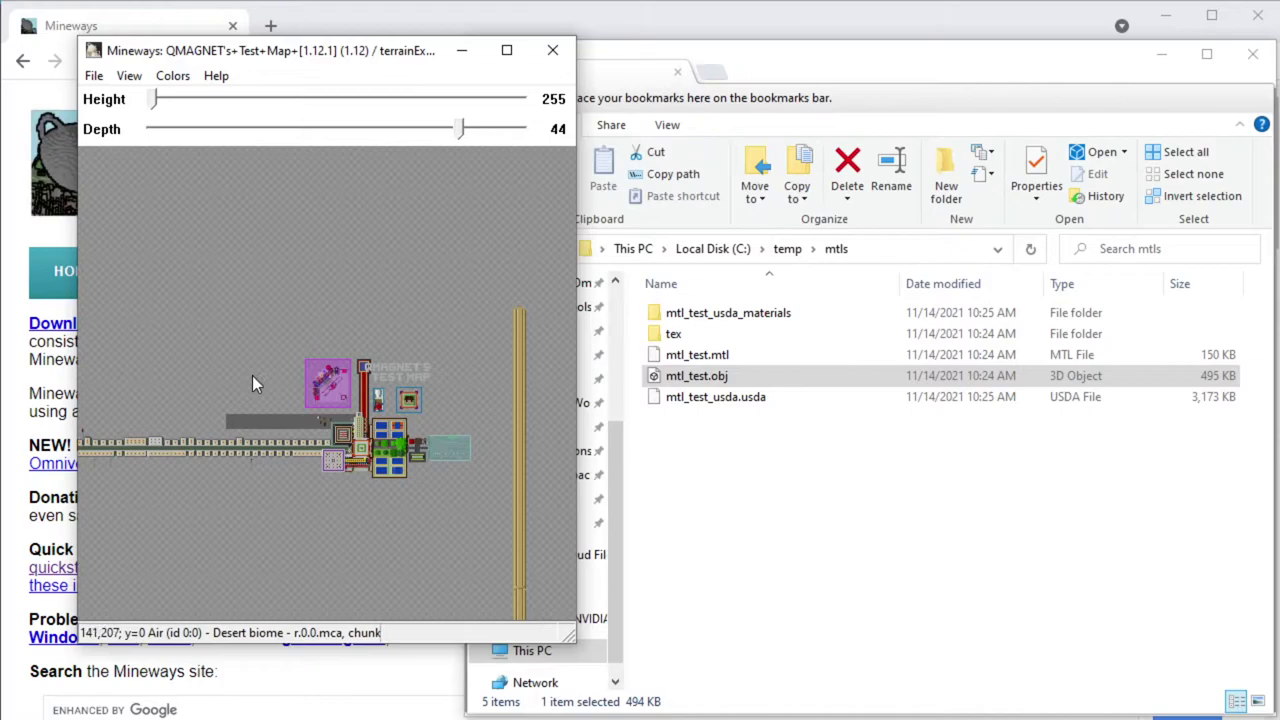
{"action": "scroll", "coordinate": [314, 417], "scroll_direction": "up", "scroll_amount": 3}
{"action": "scroll", "coordinate": [314, 417], "scroll_direction": "up", "scroll_amount": 2}
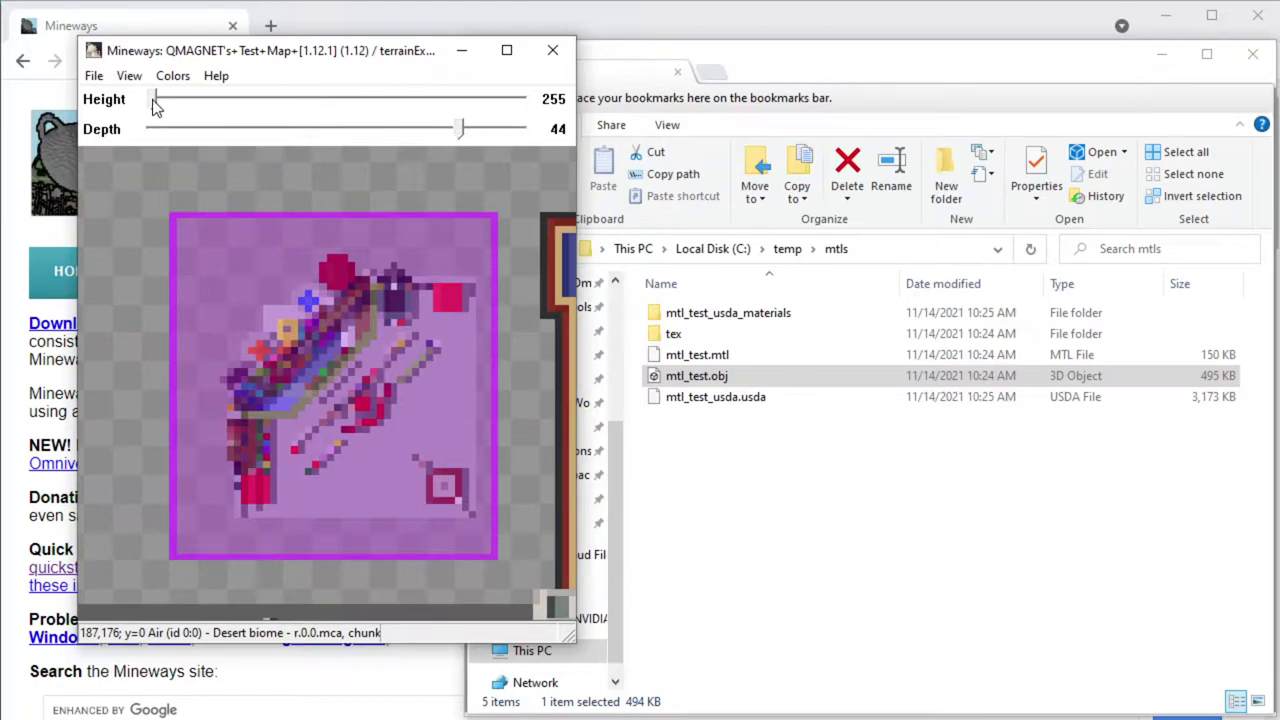
Try the selection depth at 50 and 47, and set it to 45
{"action": "mouse_move", "coordinate": [157, 100]}
{"action": "left_mouse_down"}
{"action": "mouse_move", "coordinate": [462, 117]}
{"action": "mouse_move", "coordinate": [152, 100]}
{"action": "left_mouse_up"}
{"action": "left_click_drag", "start_coordinate": [459, 135], "coordinate": [448, 130]}
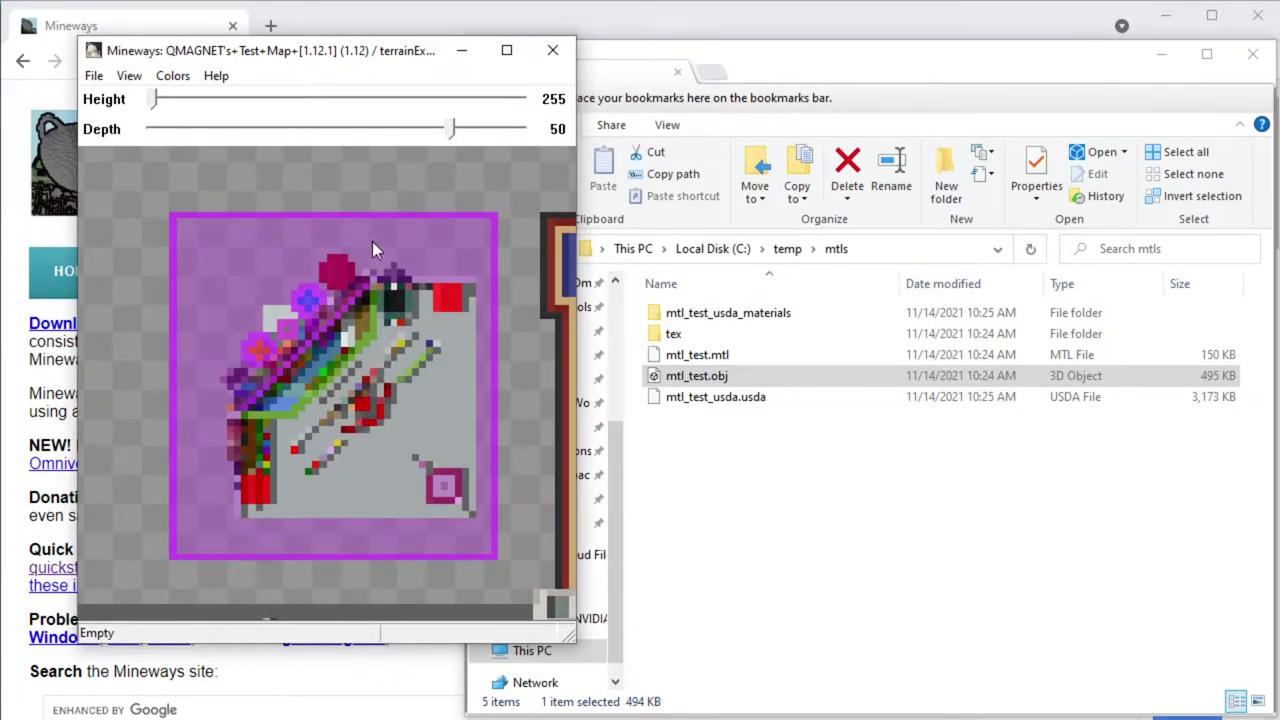
{"action": "mouse_move", "coordinate": [450, 131]}
{"action": "left_mouse_down"}
{"action": "mouse_move", "coordinate": [406, 131]}
{"action": "mouse_move", "coordinate": [453, 131]}
{"action": "left_mouse_up"}
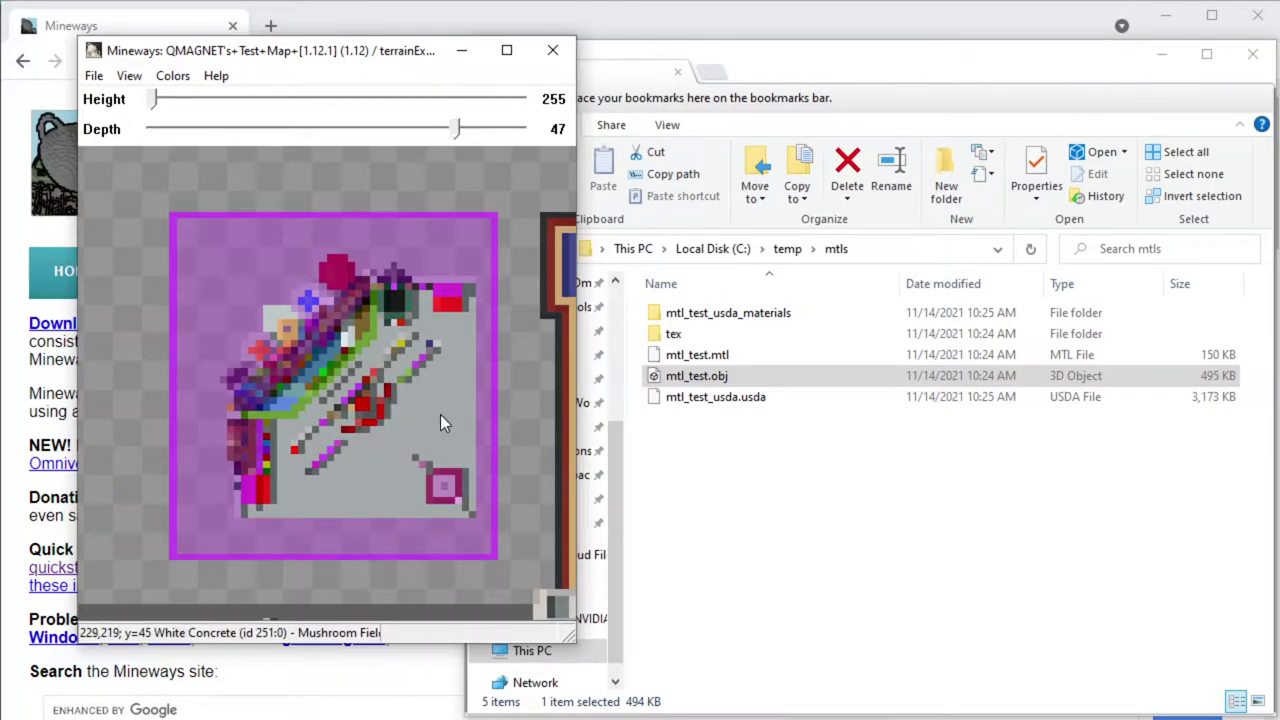
{"action": "key", "text": "bracketleft"}
{"action": "key", "text": "bracketleft"}
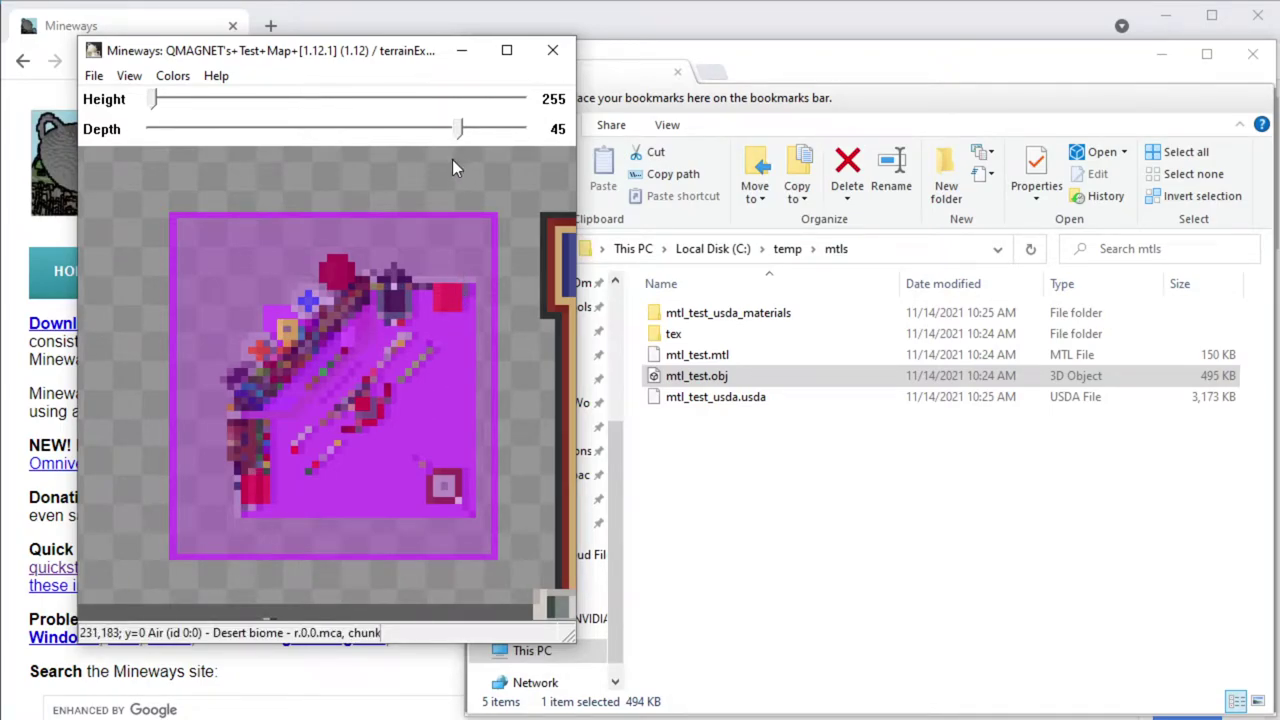
Vary the selection depth up to 50 and back down to 45 to compare the layers included
{"action": "left_click_drag", "start_coordinate": [459, 129], "coordinate": [455, 134]}
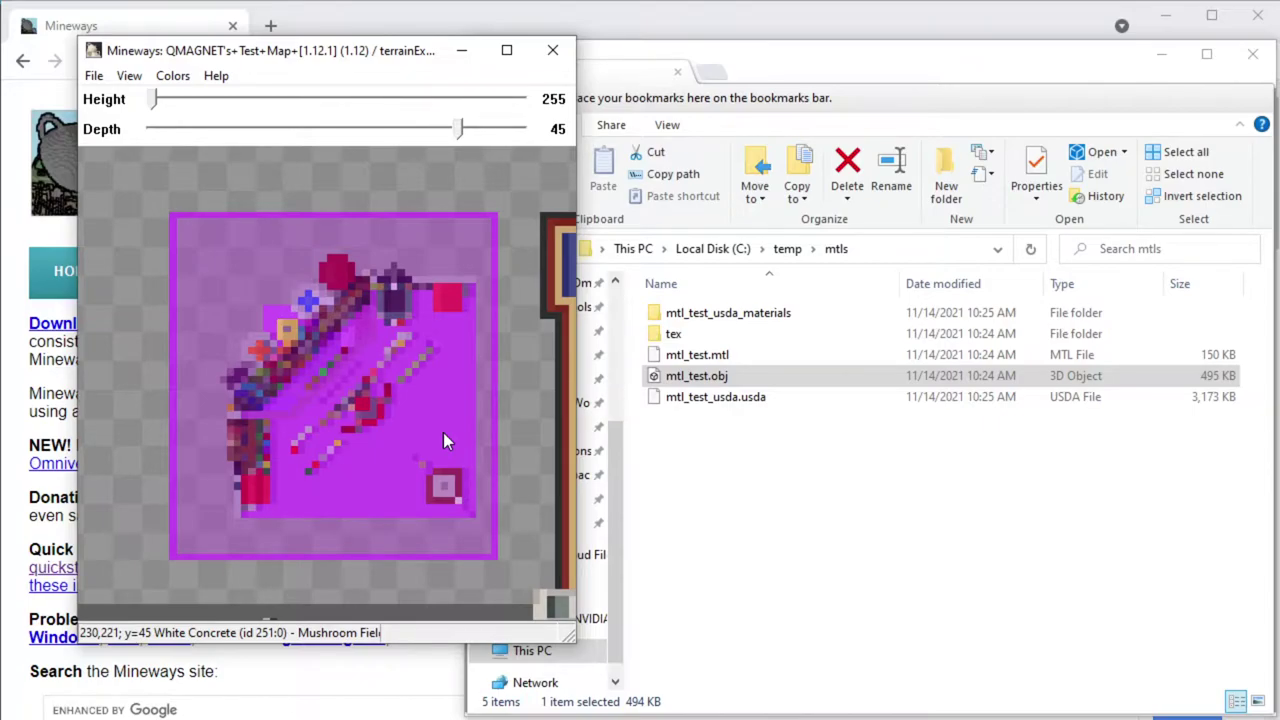
{"action": "key", "text": "bracketright"}
{"action": "key", "text": "bracketright"}
{"action": "key", "text": "bracketright"}
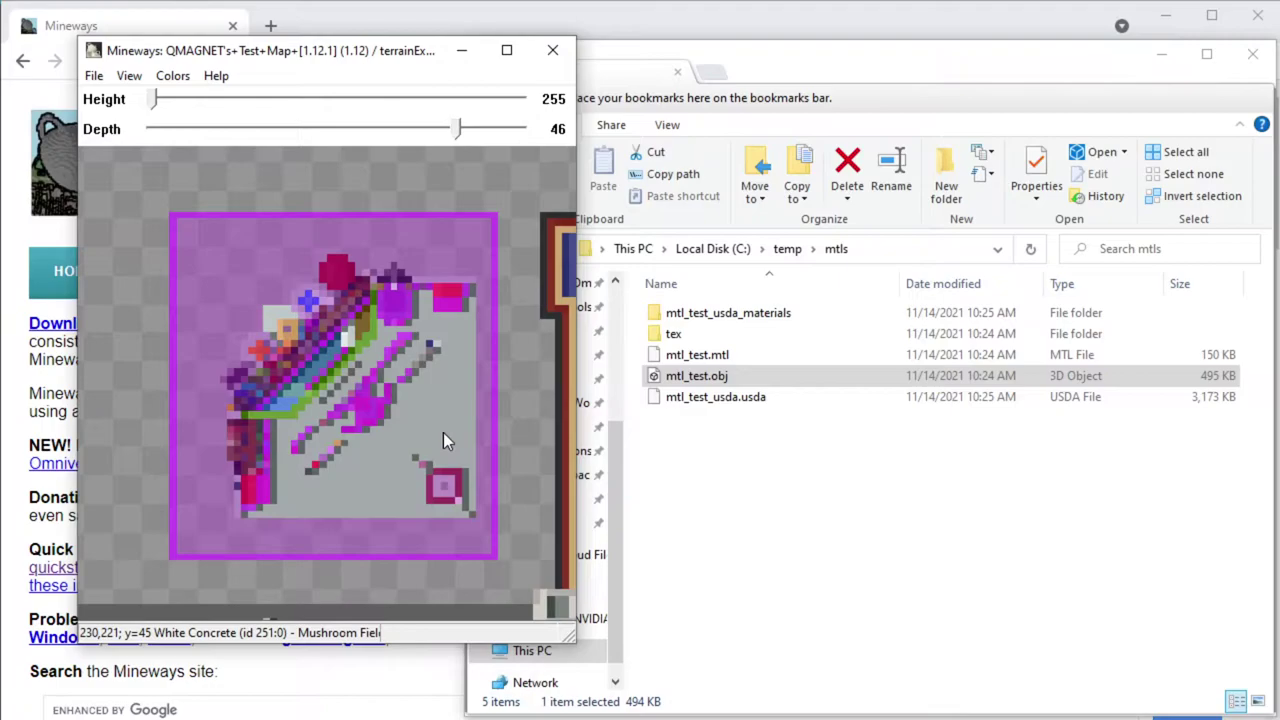
{"action": "key", "text": "Left"}
{"action": "key", "text": "Left"}
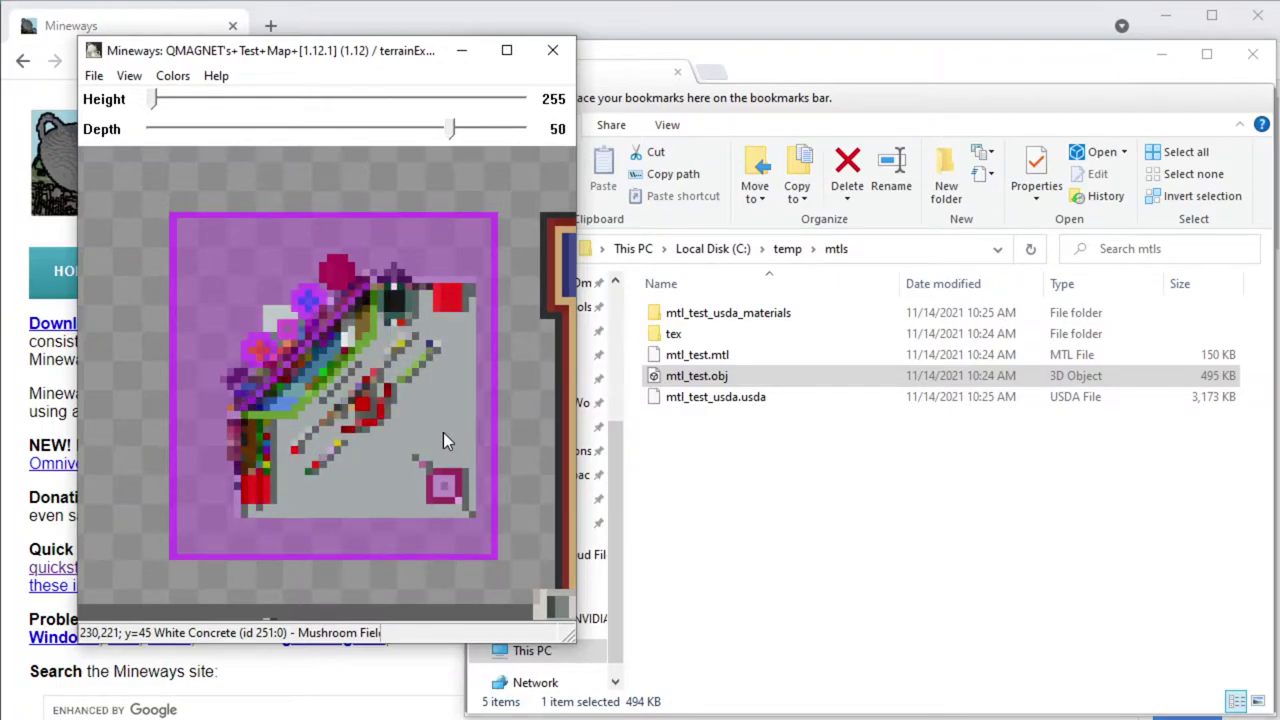
{"action": "key", "text": "Right"}
{"action": "key", "text": "Right"}
{"action": "key", "text": "Right"}
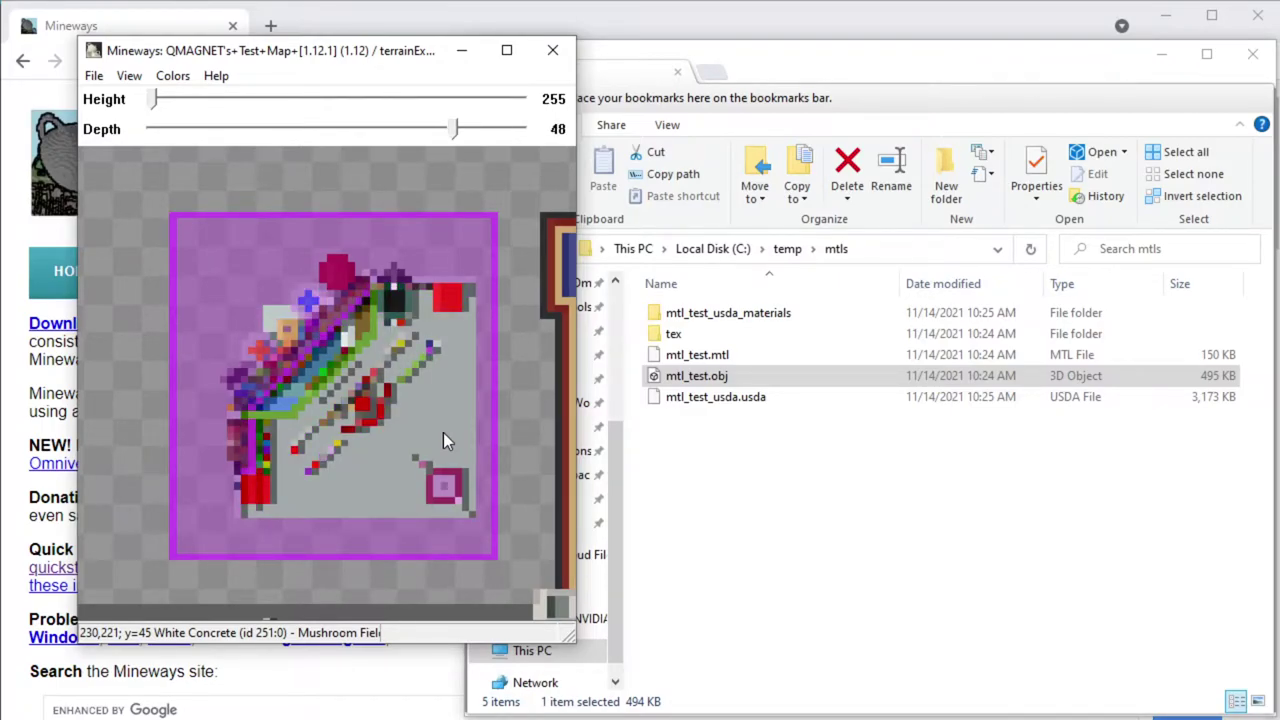
{"action": "key", "text": "Right"}
{"action": "key", "text": "Right"}
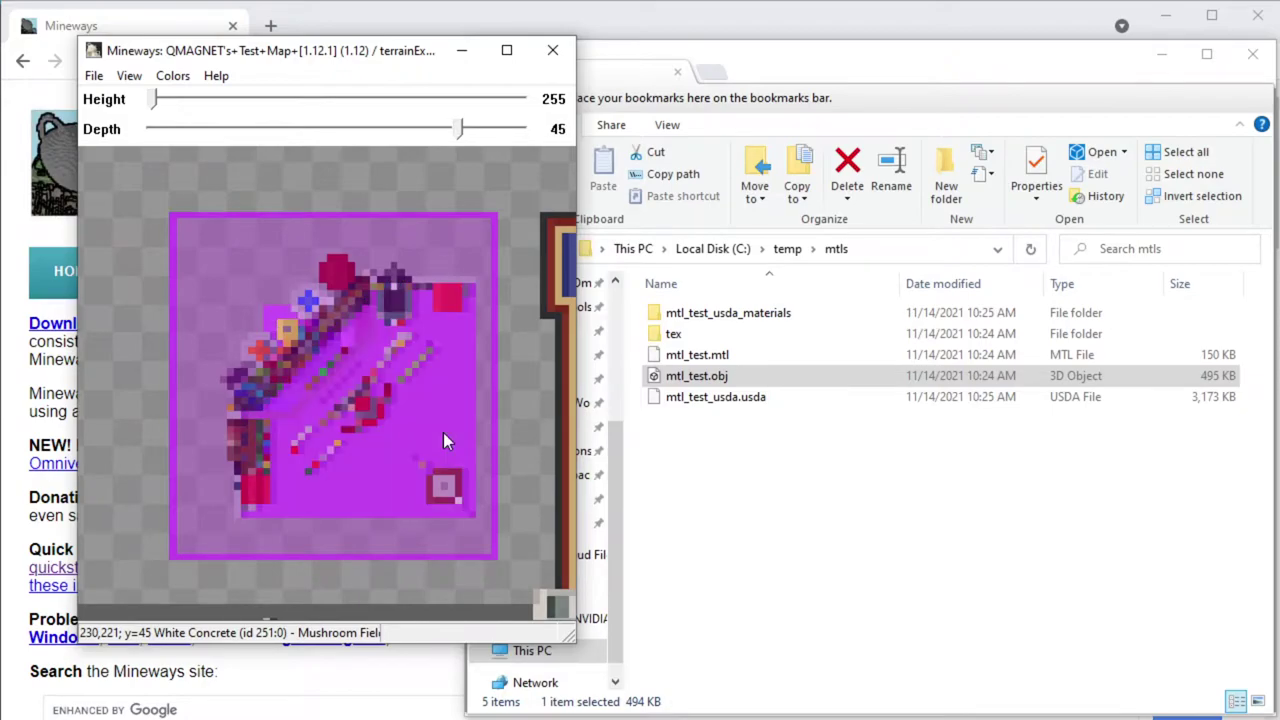
{"action": "key", "text": "Right"}
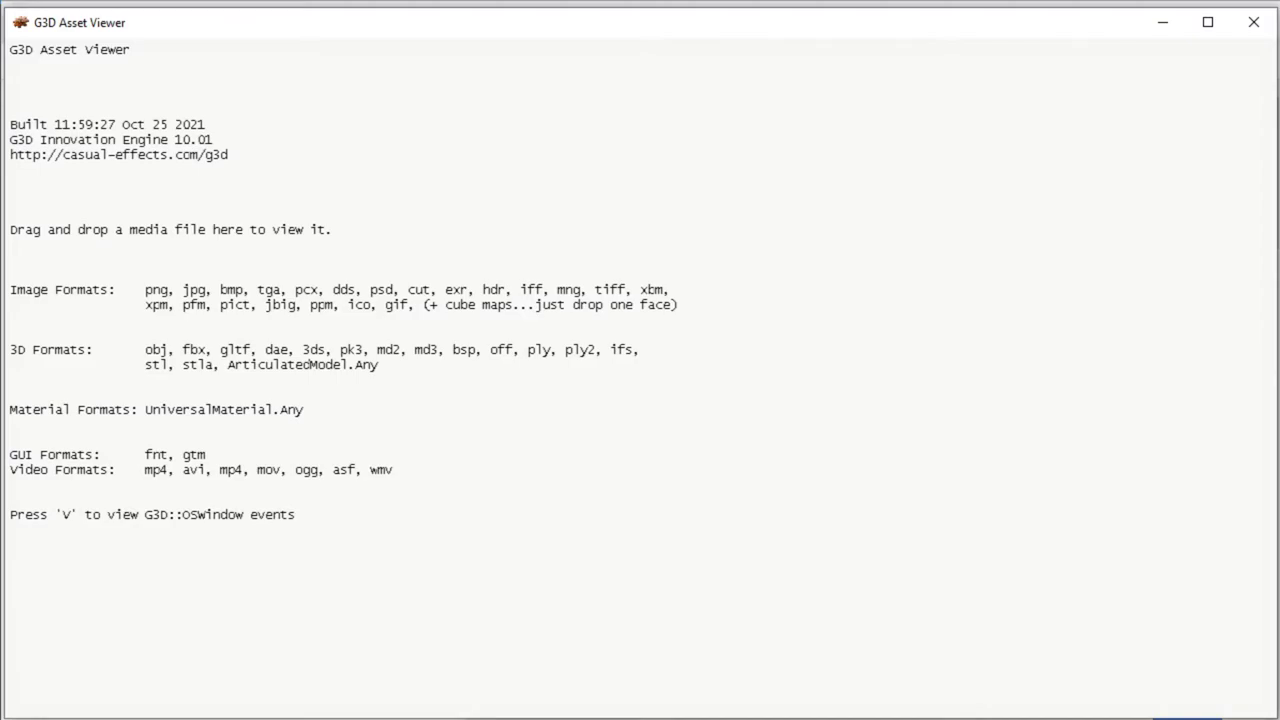
Load mtl_test.obj from the mtls folder into the G3D Asset Viewer
{"action": "key", "text": "alt+Tab"}
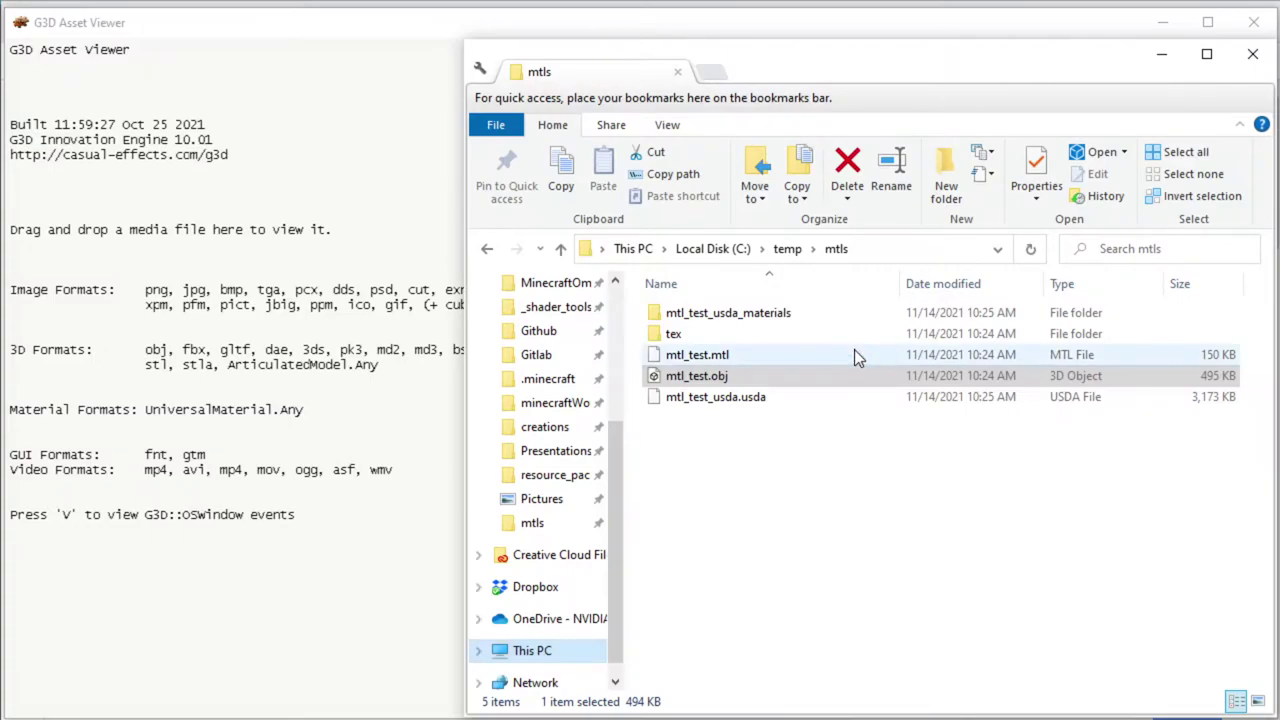
{"action": "left_click_drag", "start_coordinate": [723, 380], "coordinate": [284, 244]}
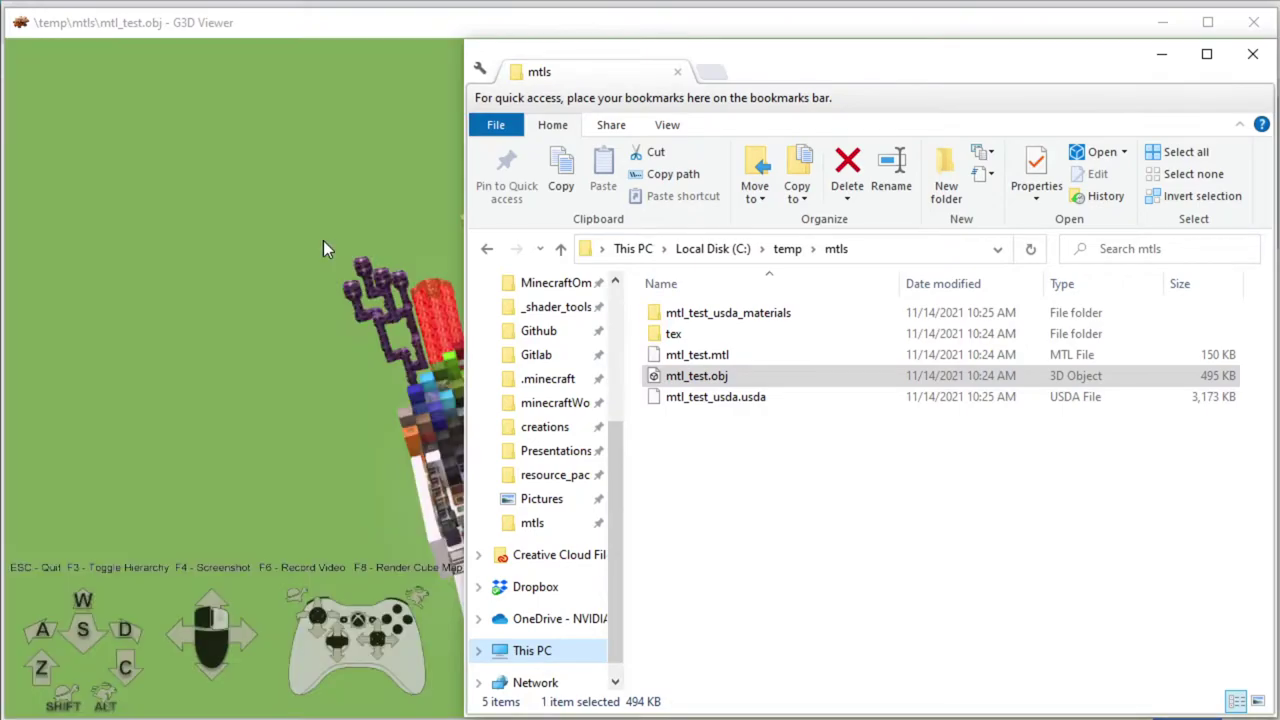
Fly into the model and examine the coloured block wall, the redstone blocks and the rails on the floor
{"action": "right_click_drag", "start_coordinate": [342, 211], "coordinate": [245, 315]}
{"action": "key", "text": "w"}
{"action": "key", "text": "w"}
{"action": "key", "text": "w"}
{"action": "key", "text": "d"}
{"action": "key", "text": "w"}
{"action": "key", "text": "s"}
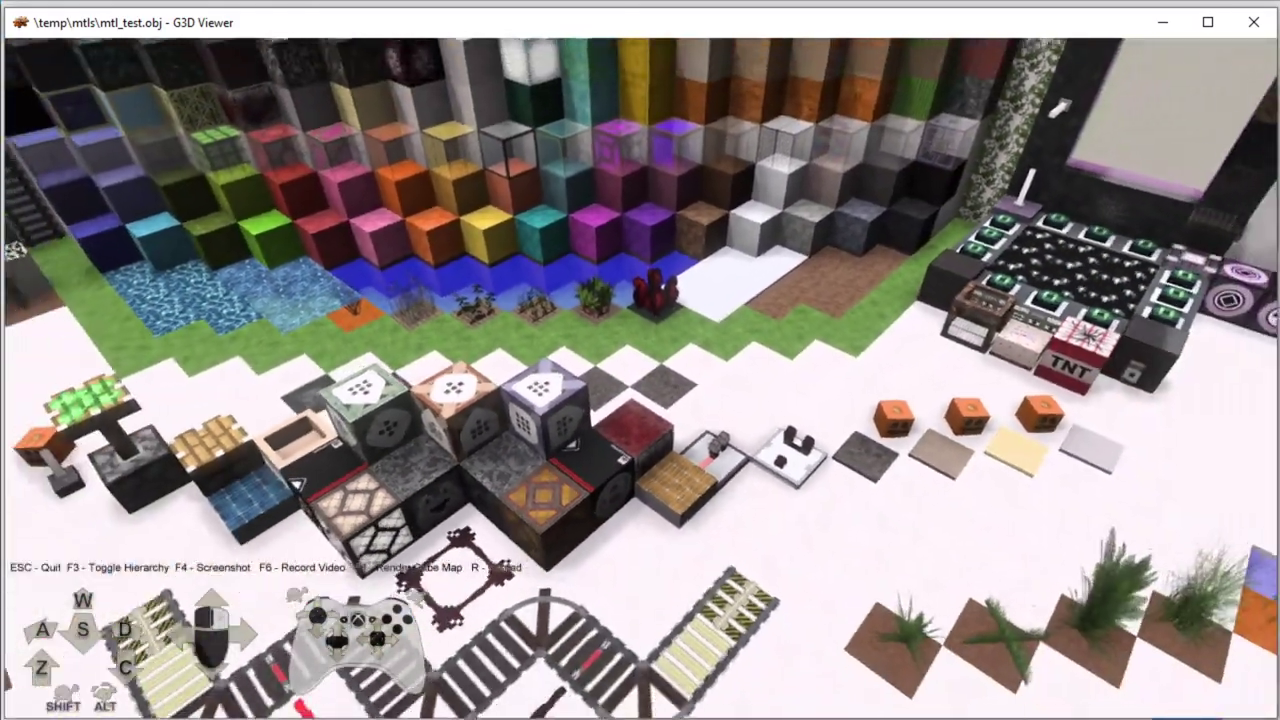
{"action": "key", "text": "a"}
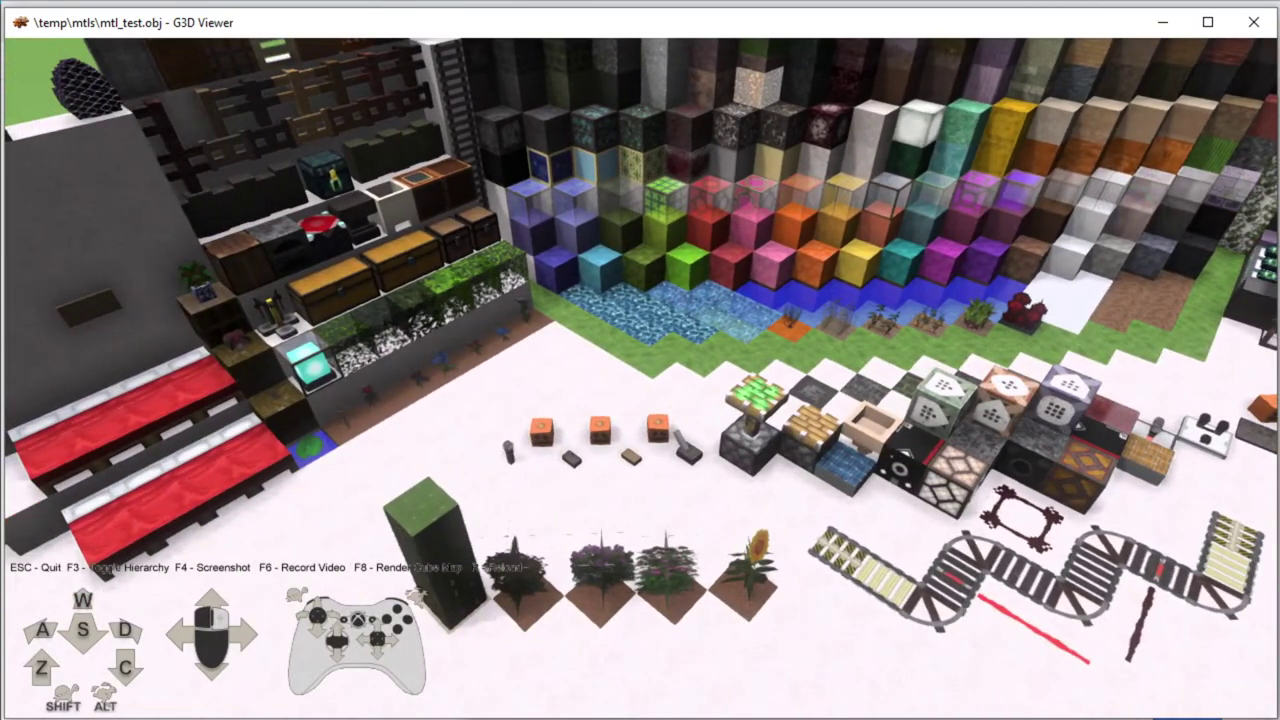
Examine the stepped block wall together with the chests, fences and beds along the adjoining grey wall
{"action": "right_click_drag", "start_coordinate": [245, 315], "coordinate": [330, 225]}
{"action": "key", "text": "w"}
{"action": "key", "text": "w"}
{"action": "key", "text": "d"}
{"action": "key", "text": "s"}
{"action": "key", "text": "d"}
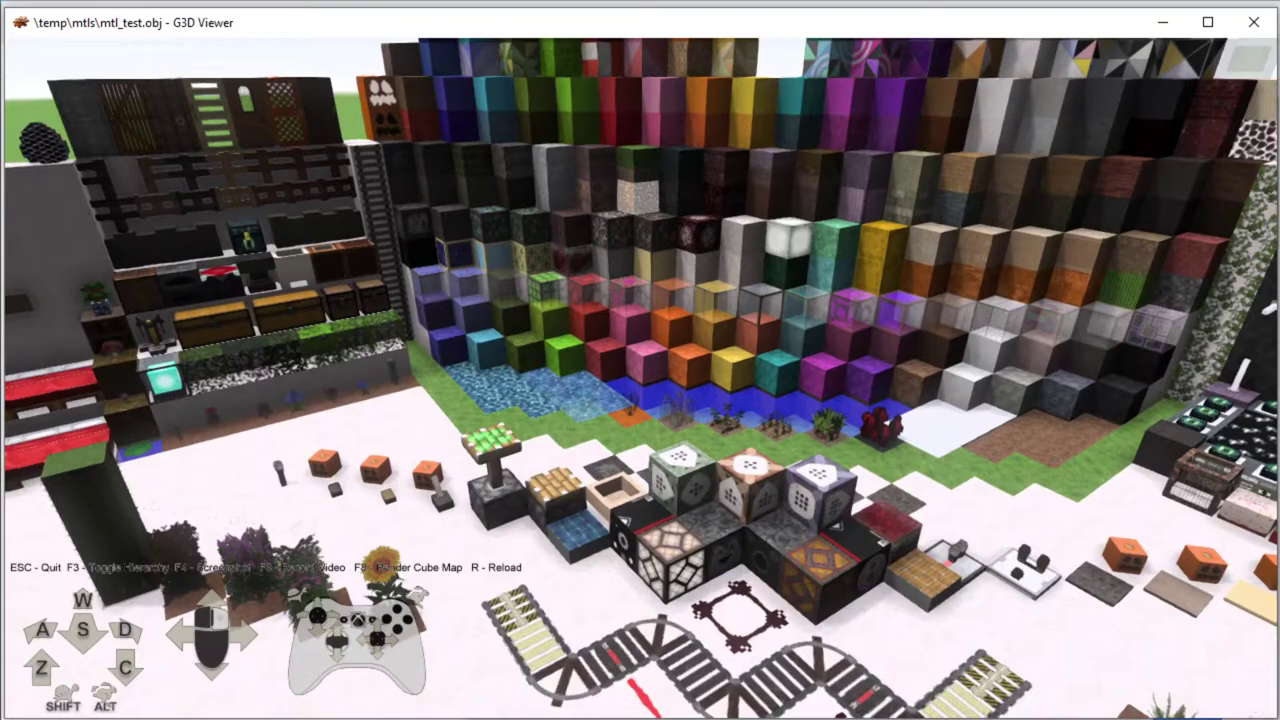
{"action": "key", "text": "a"}
{"action": "key", "text": "w"}
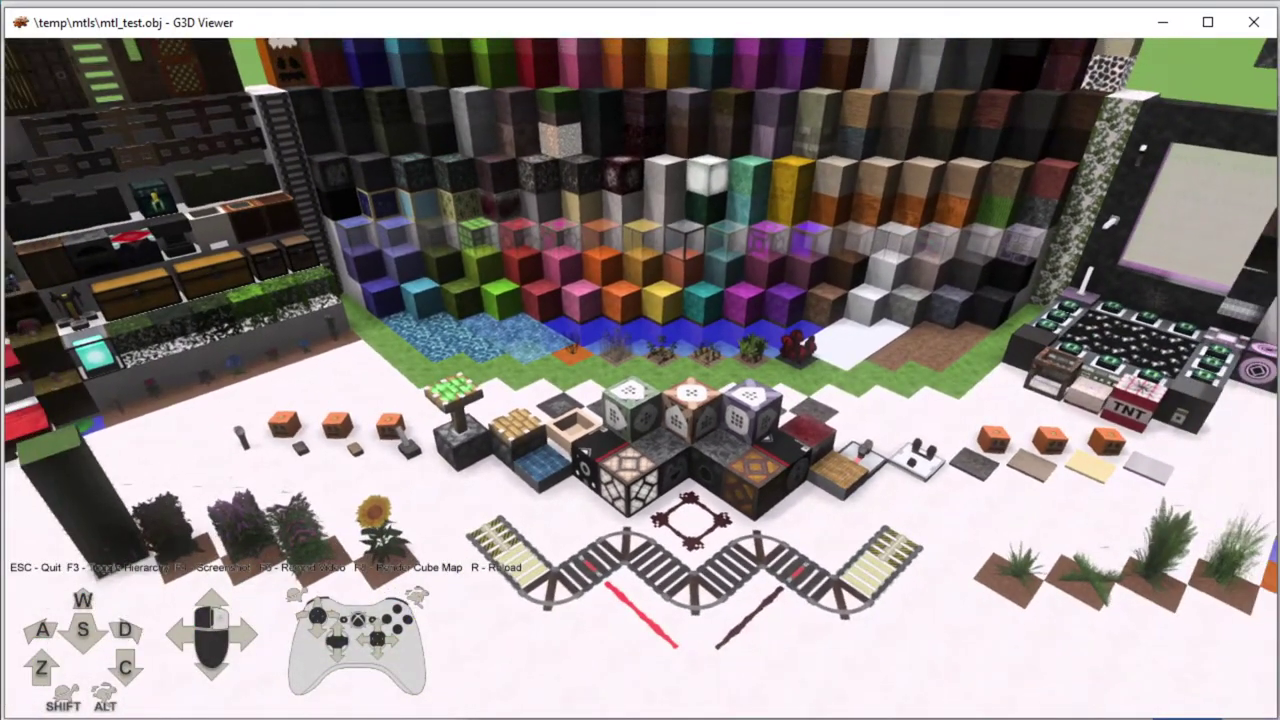
Inspect the portal corner with the TNT and beds up close, and survey the full block wall again
{"action": "key", "text": "d"}
{"action": "key", "text": "a"}
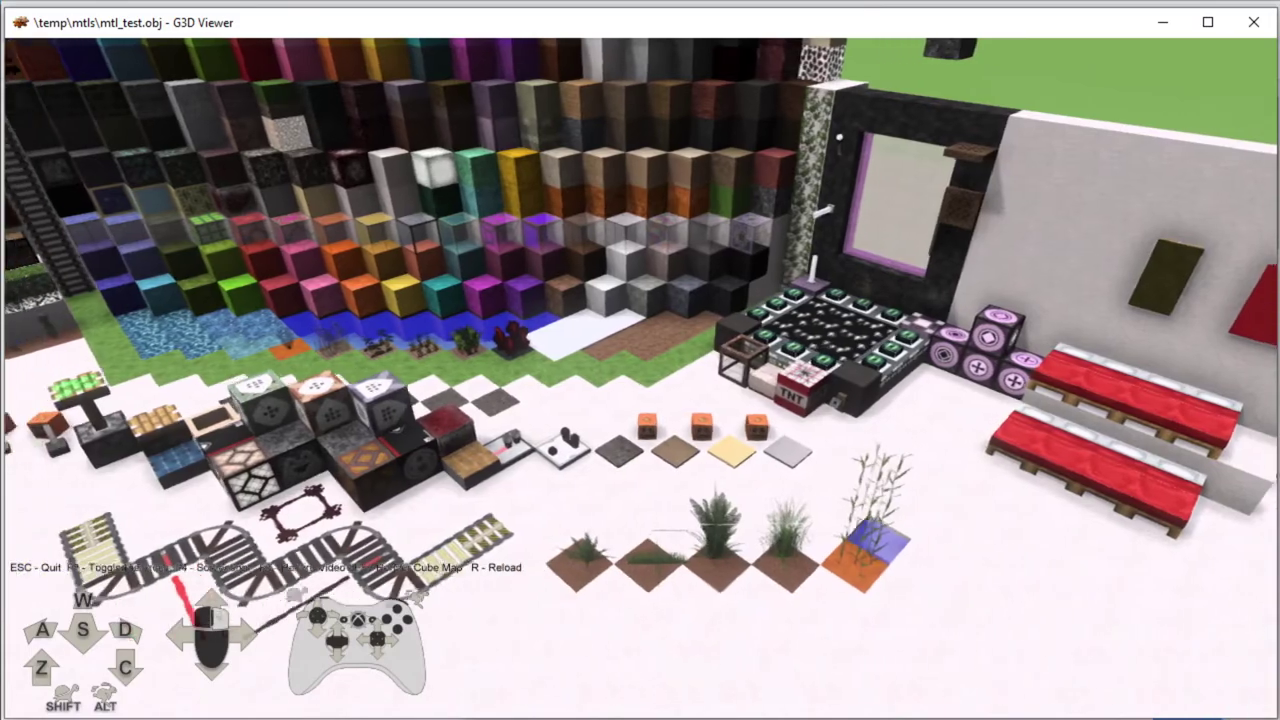
{"action": "key", "text": "s"}
{"action": "key", "text": "w"}
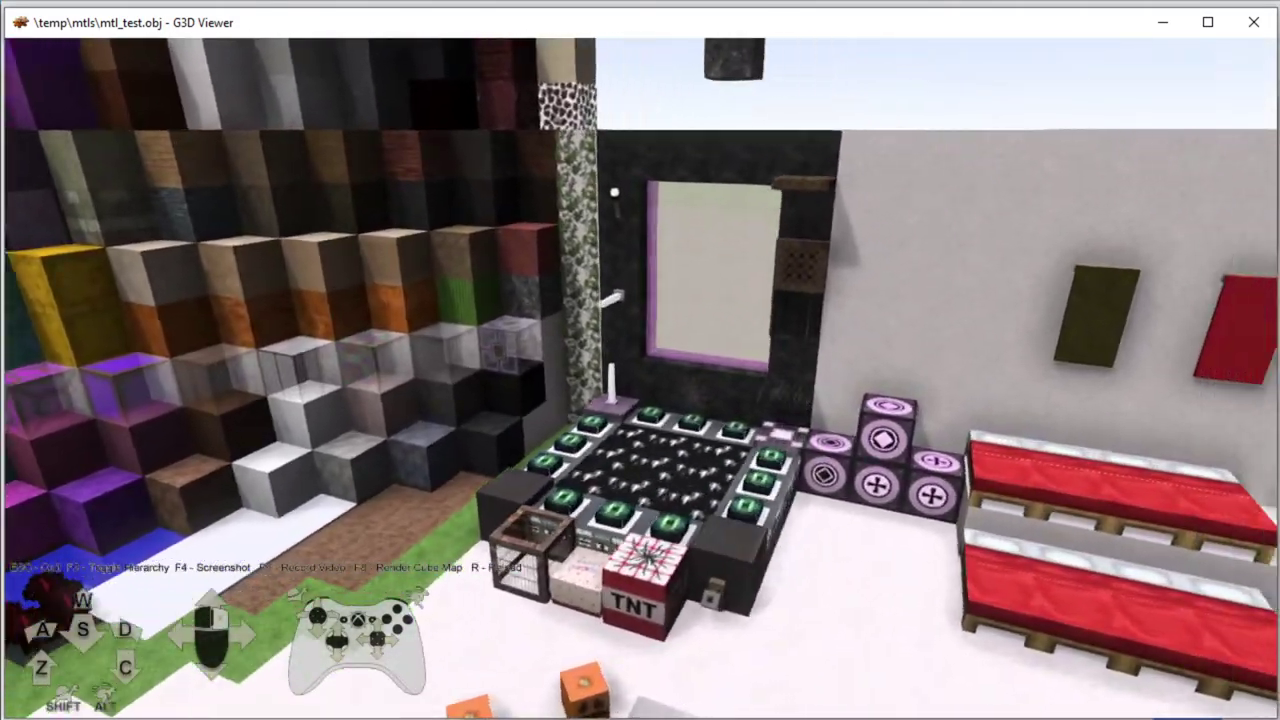
{"action": "key", "text": "w"}
{"action": "key", "text": "w"}
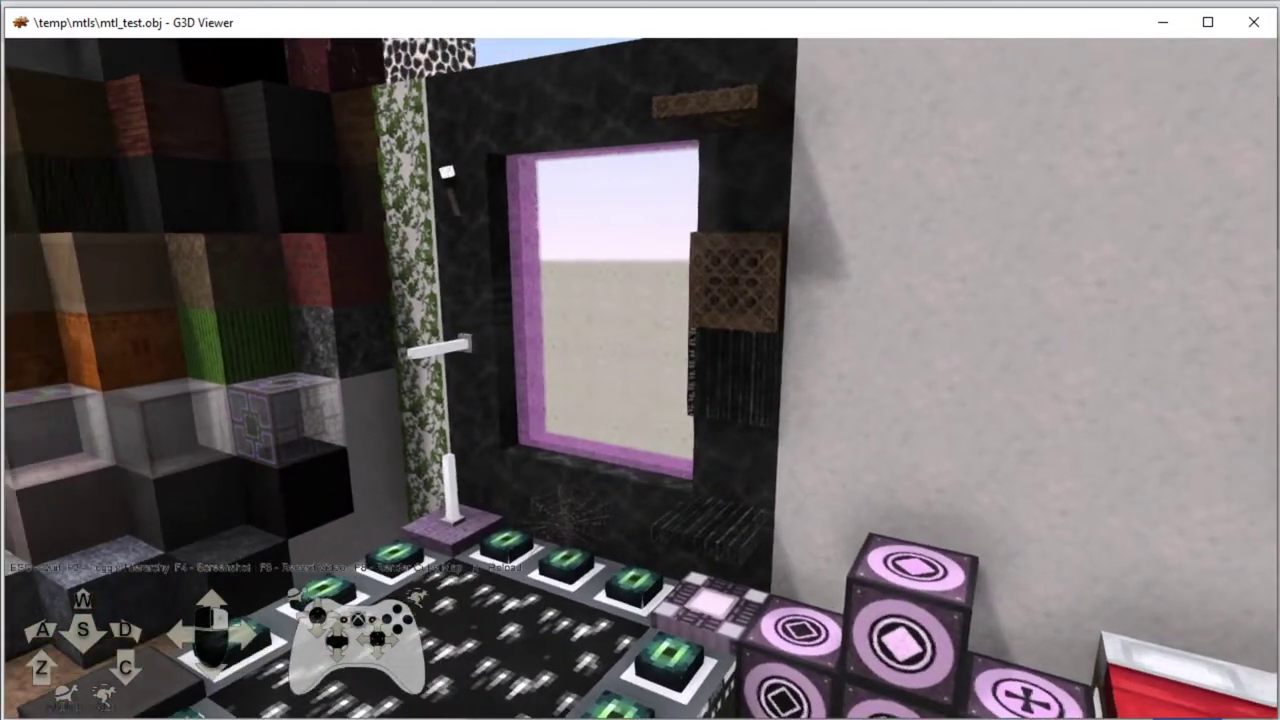
{"action": "key", "text": "s"}
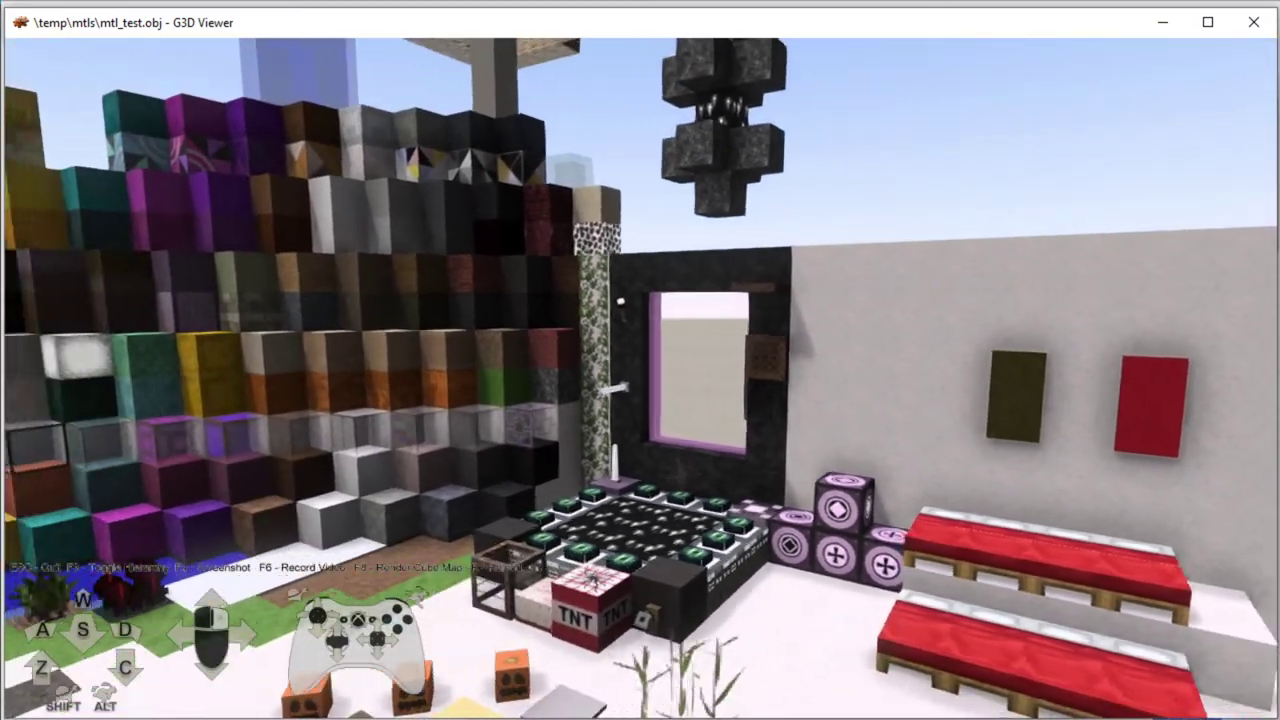
{"action": "key", "text": "a"}
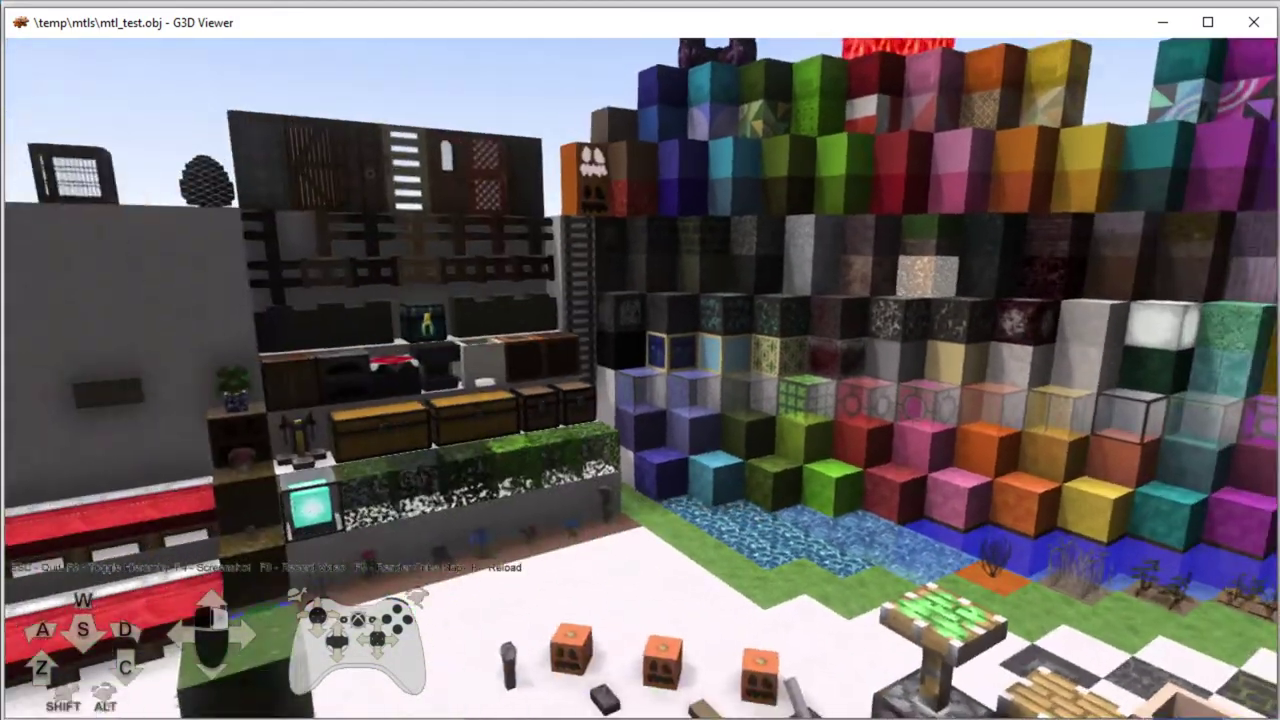
{"action": "key", "text": "d"}
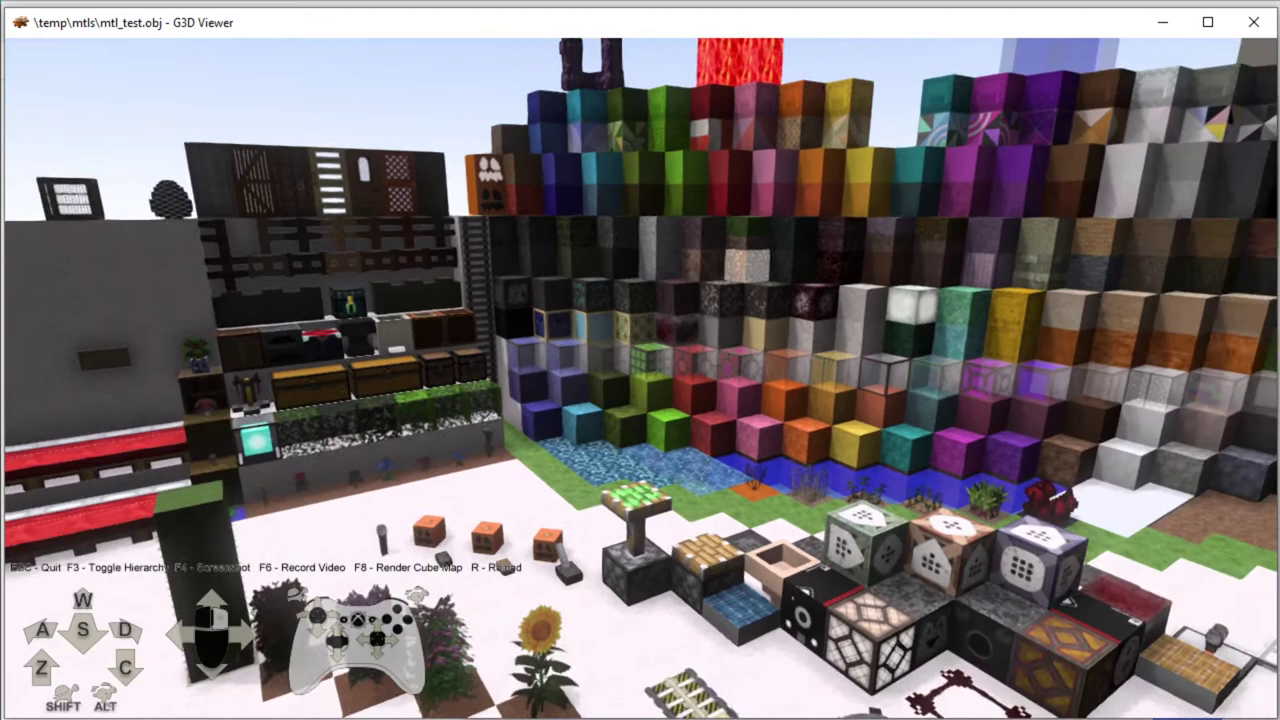
{"action": "key", "text": "d"}
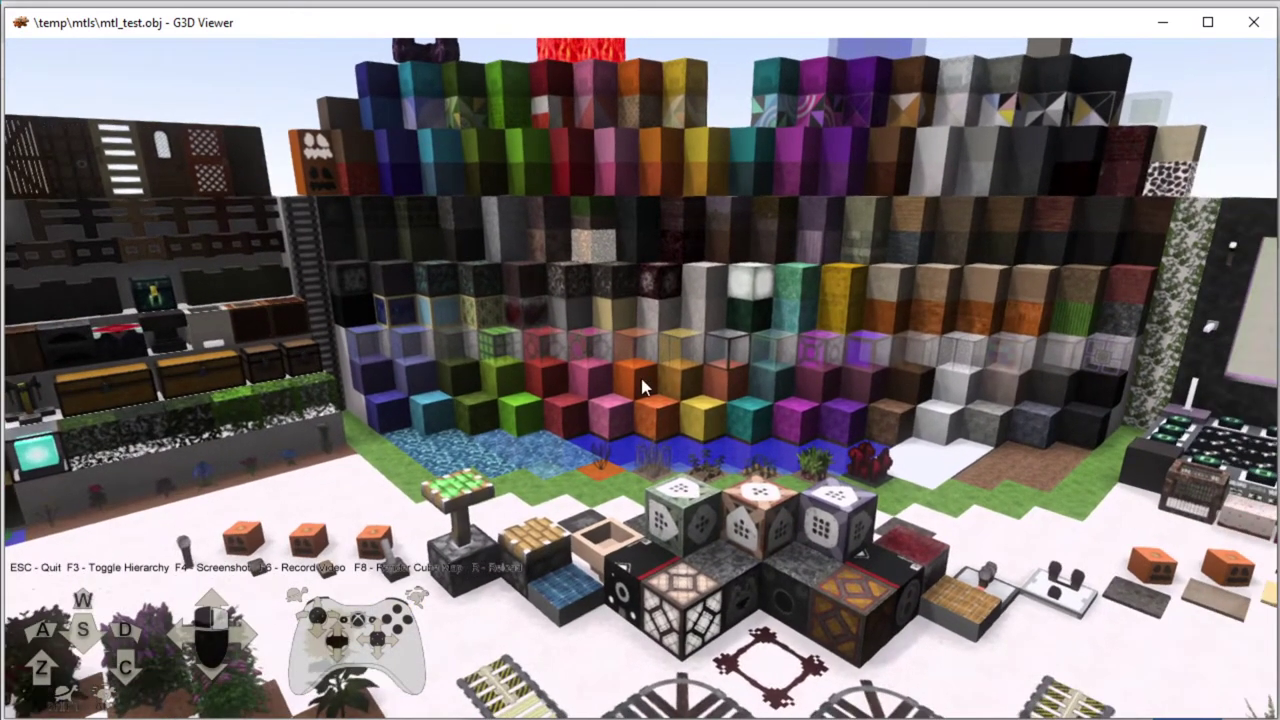
Put the G3D Viewer away and open mtl_test_usda.usda from the mtls folder in Omniverse Create
{"action": "left_click", "coordinate": [1162, 30]}
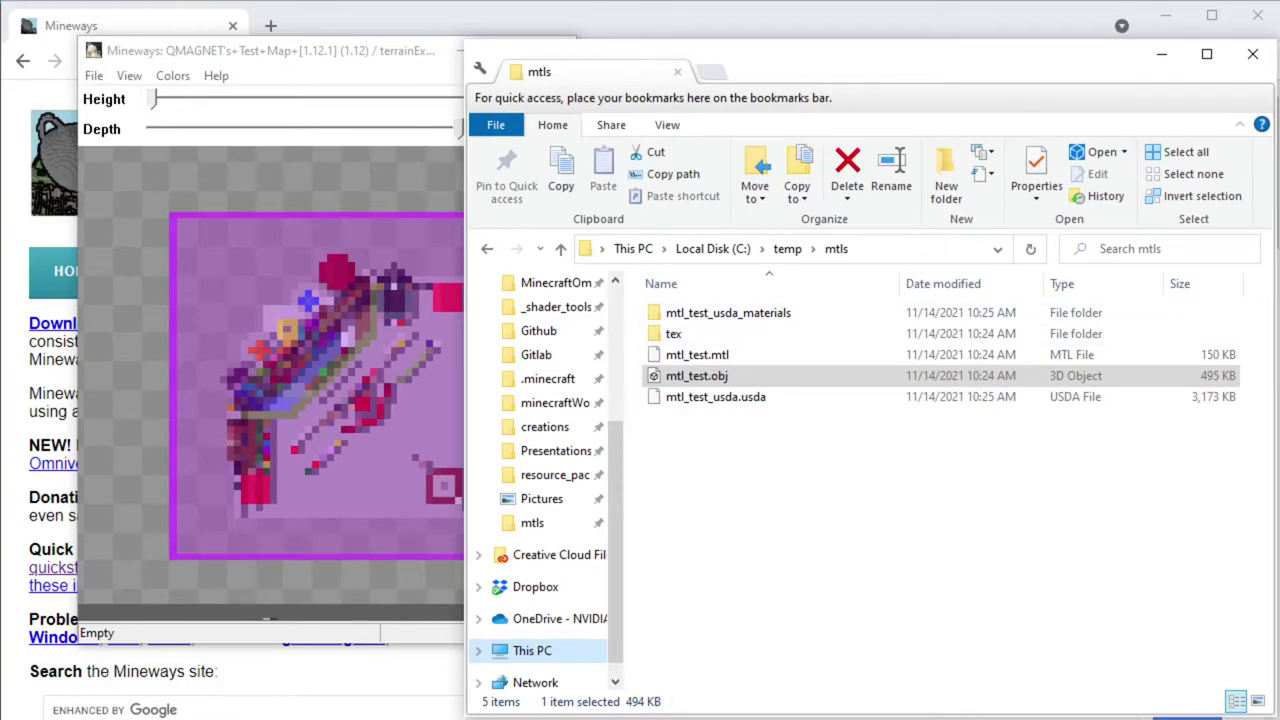
{"action": "left_click", "coordinate": [720, 397]}
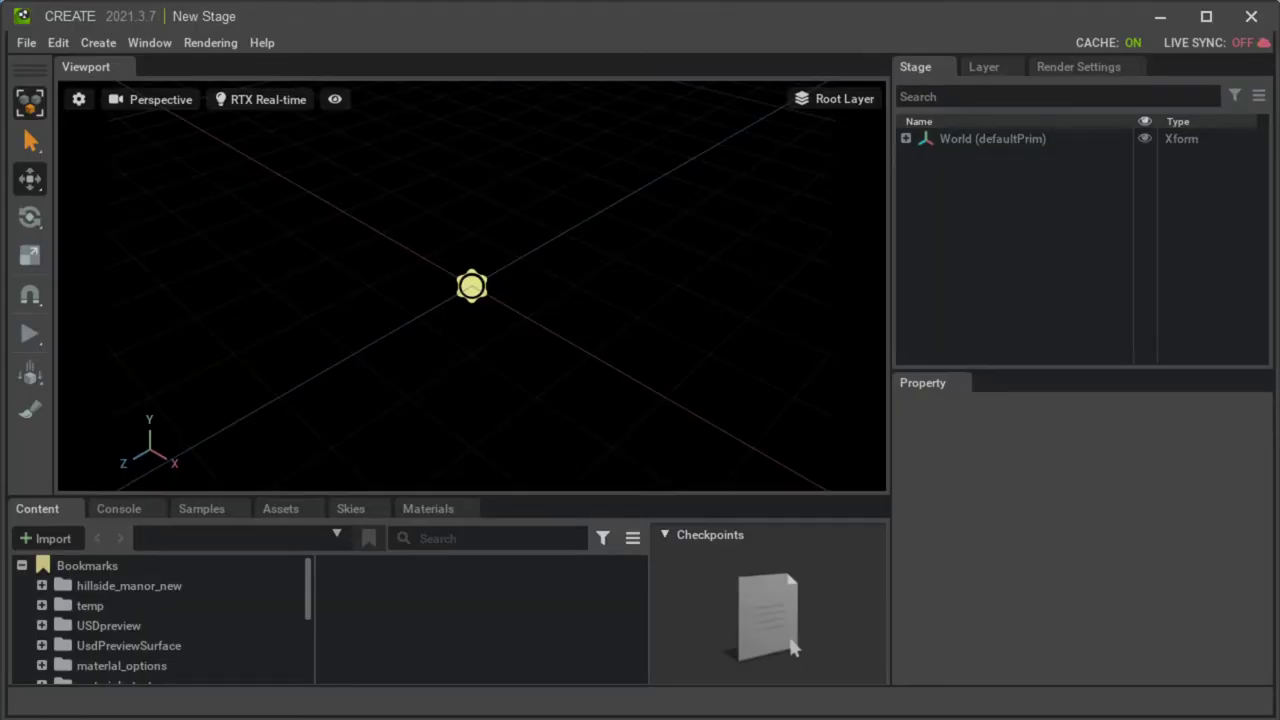
{"action": "key", "text": "alt+Tab"}
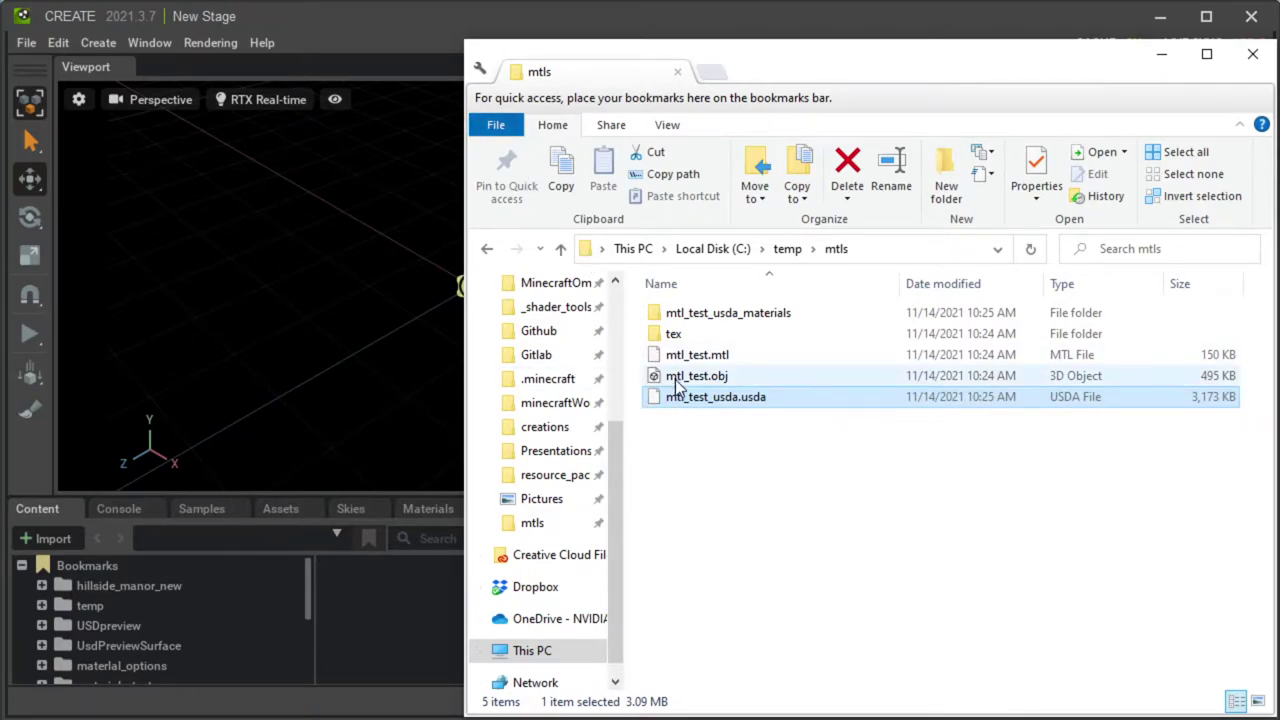
{"action": "left_click_drag", "start_coordinate": [718, 406], "coordinate": [334, 294]}
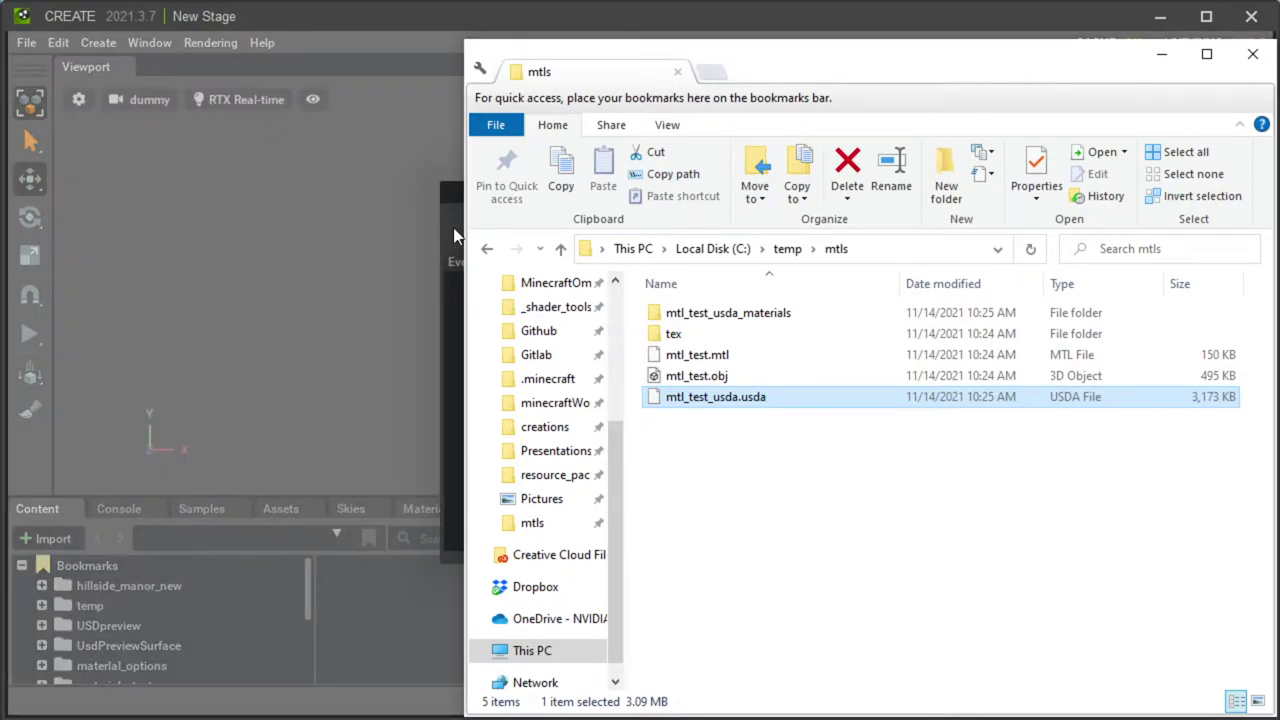
{"action": "left_click", "coordinate": [453, 227]}
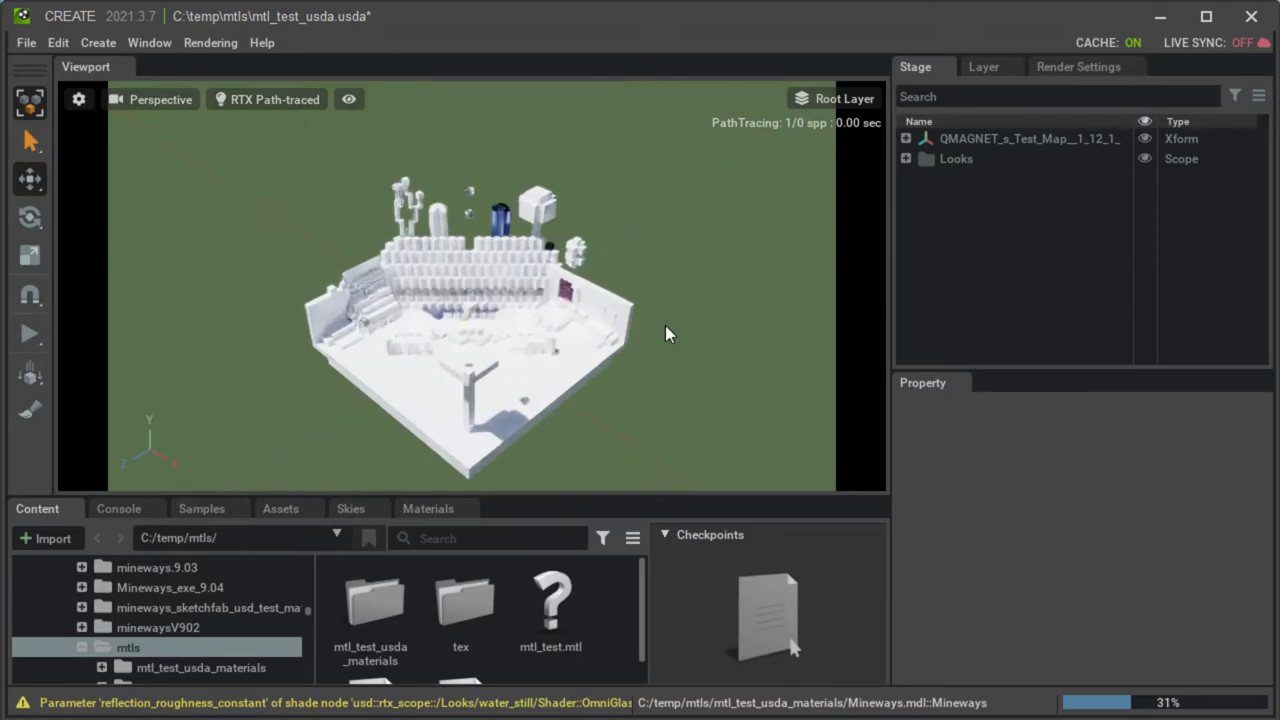
Examine the path-traced coloured blocks, water and plants at the foot of the block wall
{"action": "scroll", "coordinate": [667, 326], "scroll_direction": "up", "scroll_amount": 1}
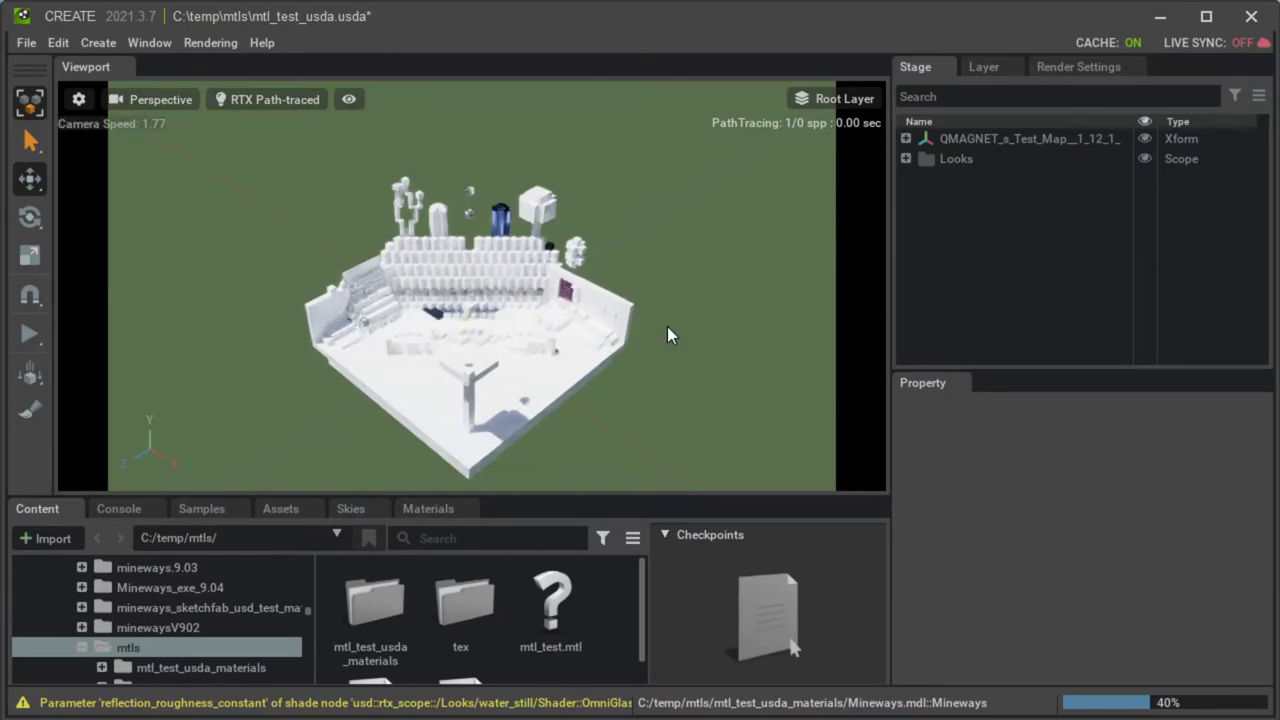
{"action": "key", "text": "w"}
{"action": "mouse_move", "coordinate": [667, 326]}
{"action": "right_mouse_down"}
{"action": "mouse_move", "coordinate": [648, 361]}
{"action": "mouse_move", "coordinate": [644, 336]}
{"action": "mouse_move", "coordinate": [634, 347]}
{"action": "mouse_move", "coordinate": [663, 399]}
{"action": "mouse_move", "coordinate": [724, 400]}
{"action": "mouse_move", "coordinate": [815, 343]}
{"action": "mouse_move", "coordinate": [801, 301]}
{"action": "mouse_move", "coordinate": [689, 313]}
{"action": "mouse_move", "coordinate": [672, 300]}
{"action": "mouse_move", "coordinate": [697, 235]}
{"action": "mouse_move", "coordinate": [348, 377]}
{"action": "right_mouse_up"}
{"action": "key", "text": "w"}
{"action": "key", "text": "w"}
{"action": "key", "text": "w"}
{"action": "key", "text": "w"}
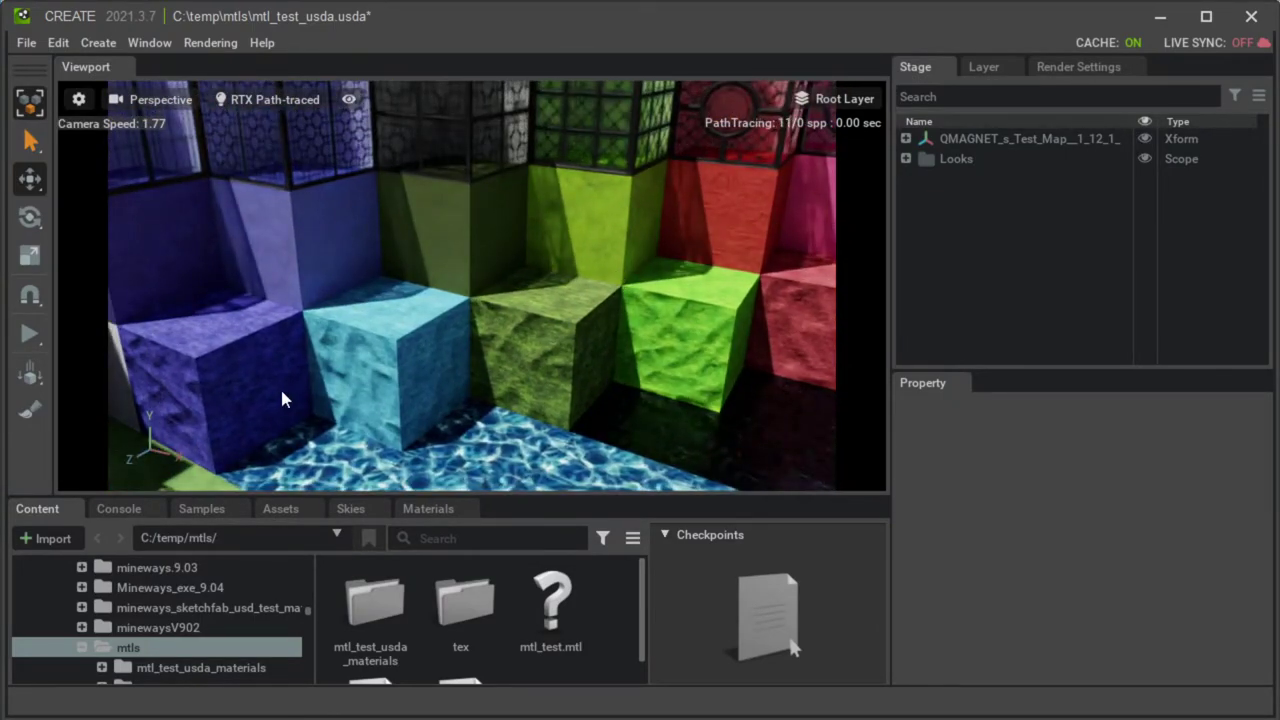
{"action": "key", "text": "d"}
{"action": "mouse_move", "coordinate": [595, 323]}
{"action": "right_mouse_down"}
{"action": "mouse_move", "coordinate": [608, 262]}
{"action": "mouse_move", "coordinate": [592, 311]}
{"action": "right_mouse_up"}
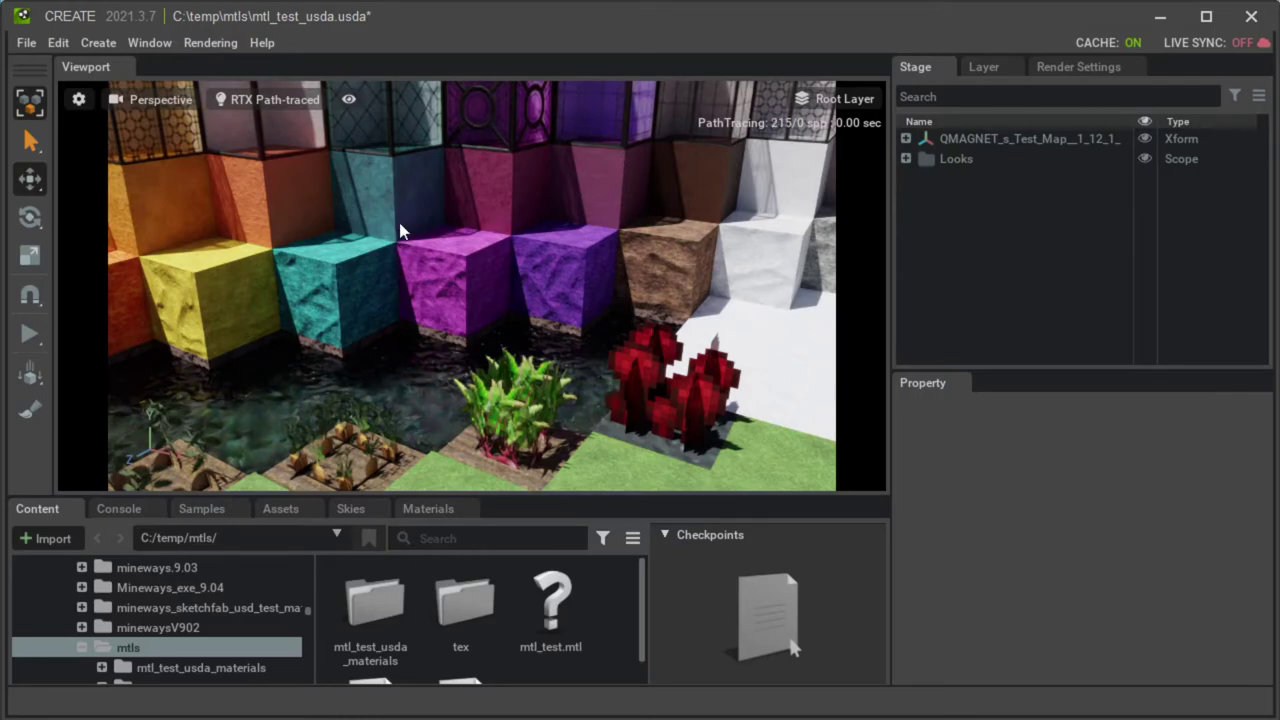
Inspect the reflective gold block and the neighbouring grate and white tiled blocks from several angles up close
{"action": "right_click_drag", "start_coordinate": [405, 172], "coordinate": [397, 110]}
{"action": "key", "text": "a"}
{"action": "key", "text": "w"}
{"action": "key", "text": "w"}
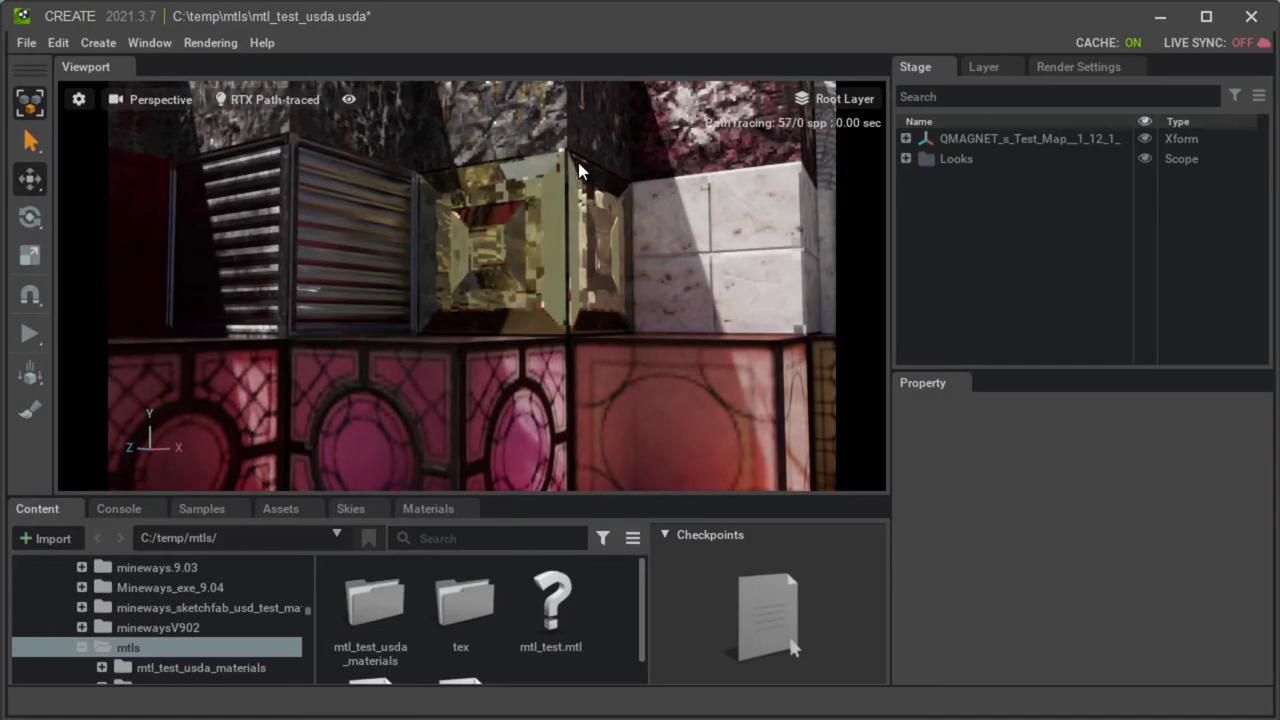
{"action": "right_click_drag", "start_coordinate": [586, 136], "coordinate": [586, 134]}
{"action": "key", "text": "w"}
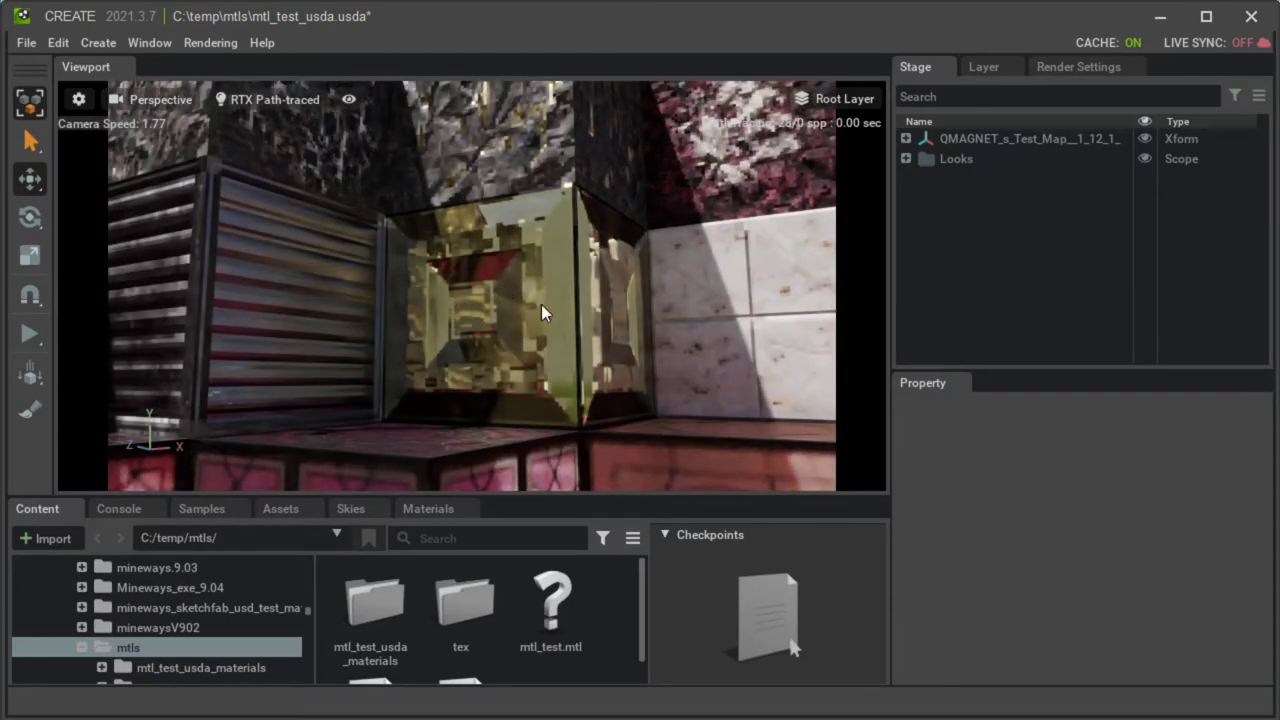
{"action": "right_click_drag", "start_coordinate": [526, 305], "coordinate": [394, 308]}
{"action": "key", "text": "d"}
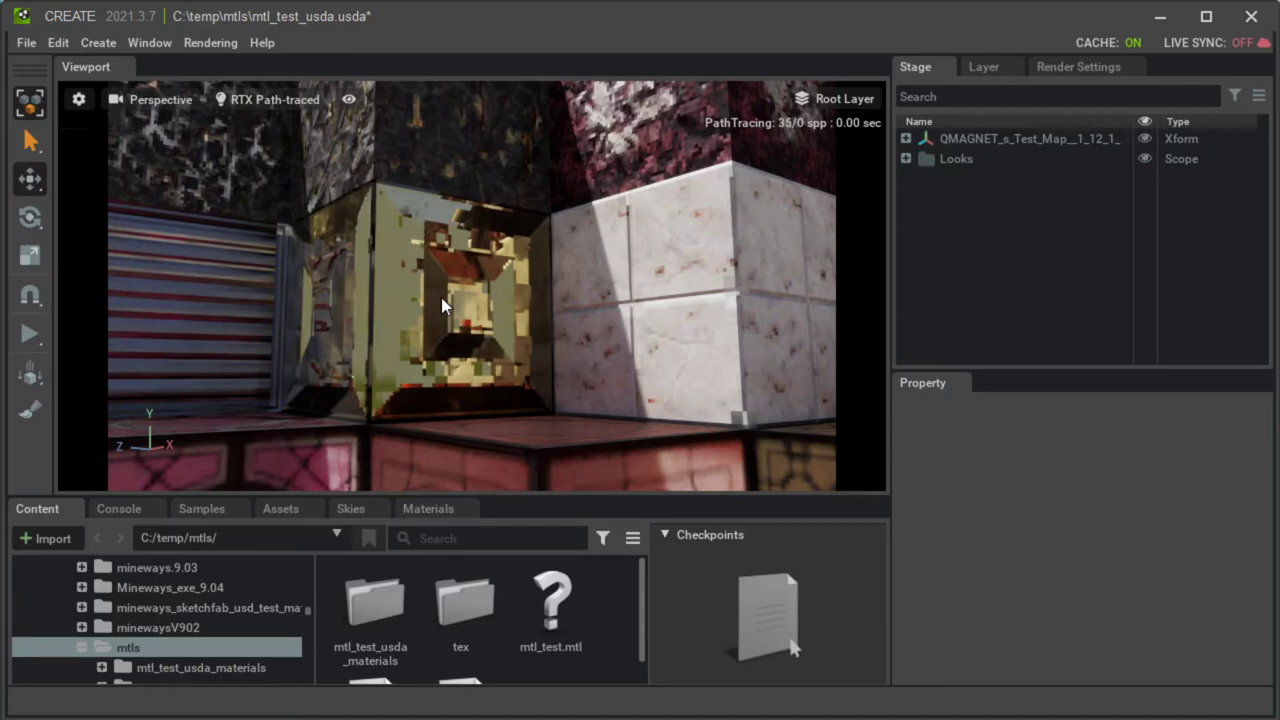
{"action": "right_click_drag", "start_coordinate": [441, 297], "coordinate": [402, 296]}
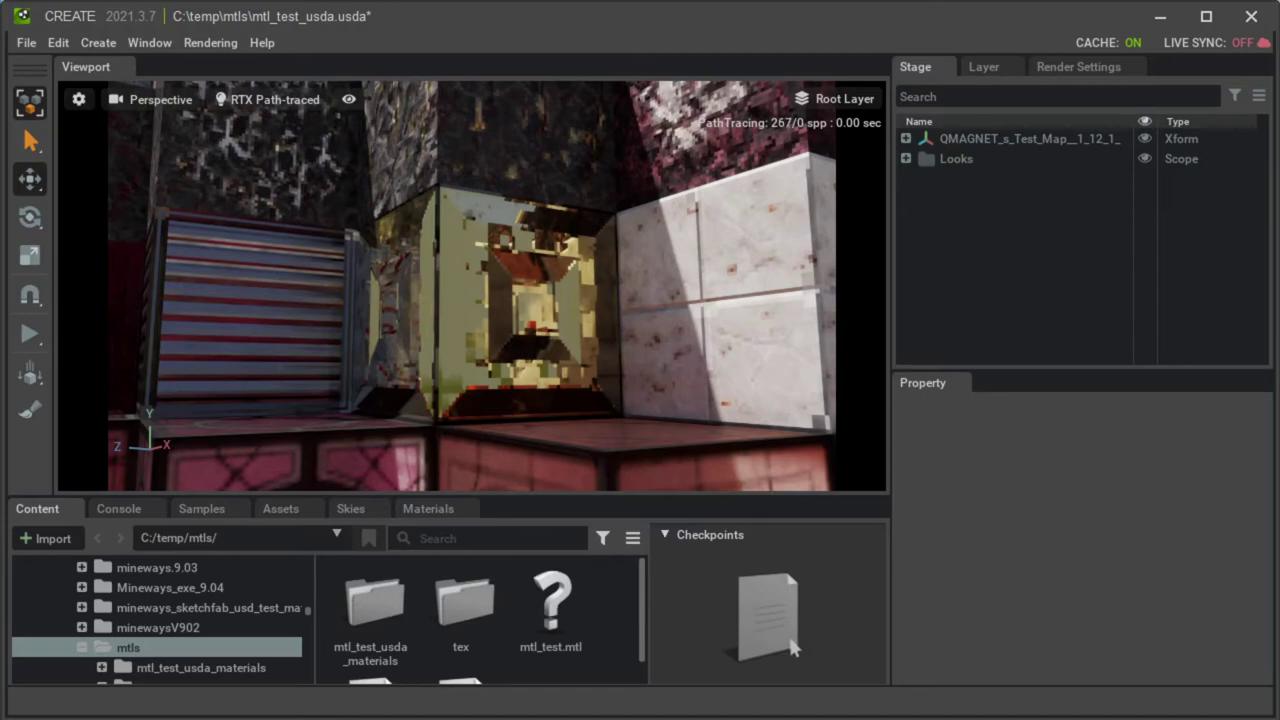
Switch to Mineways and review the model export options for a Universal Scene Description (*.usda) export to mtl_test_usda.usda, without exporting
{"action": "key", "text": "alt+Tab"}
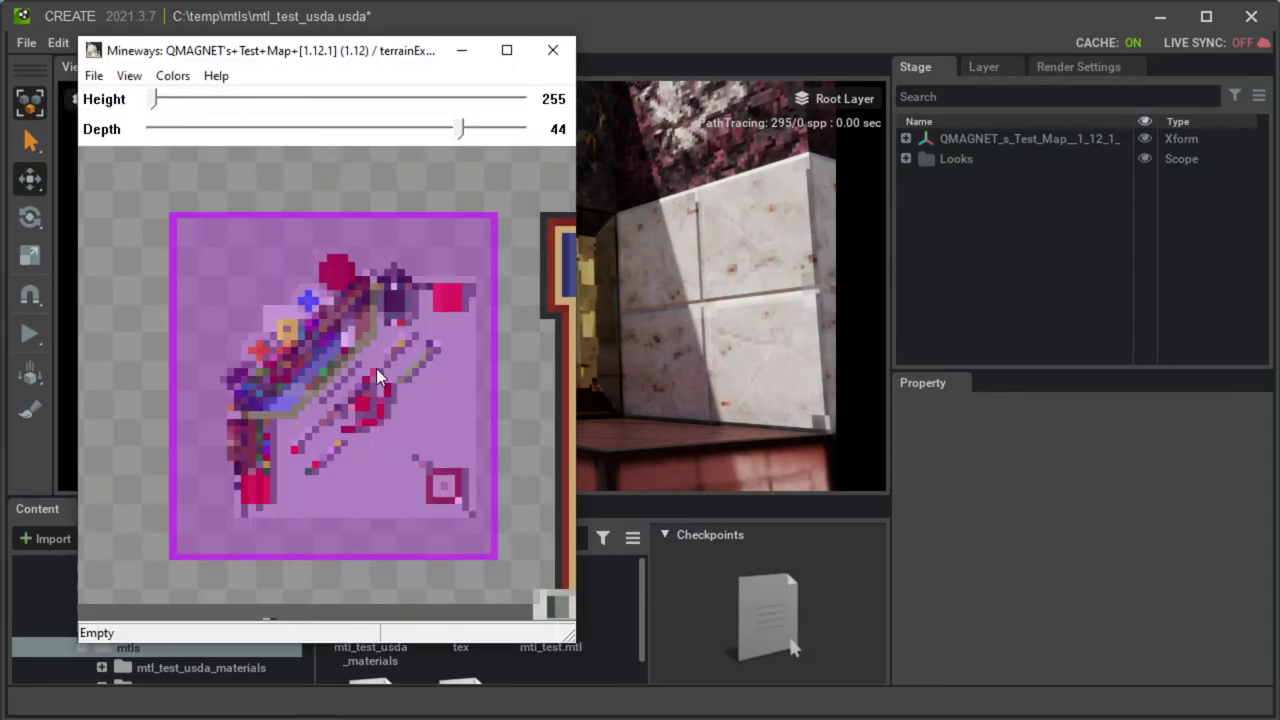
{"action": "left_click", "coordinate": [94, 76]}
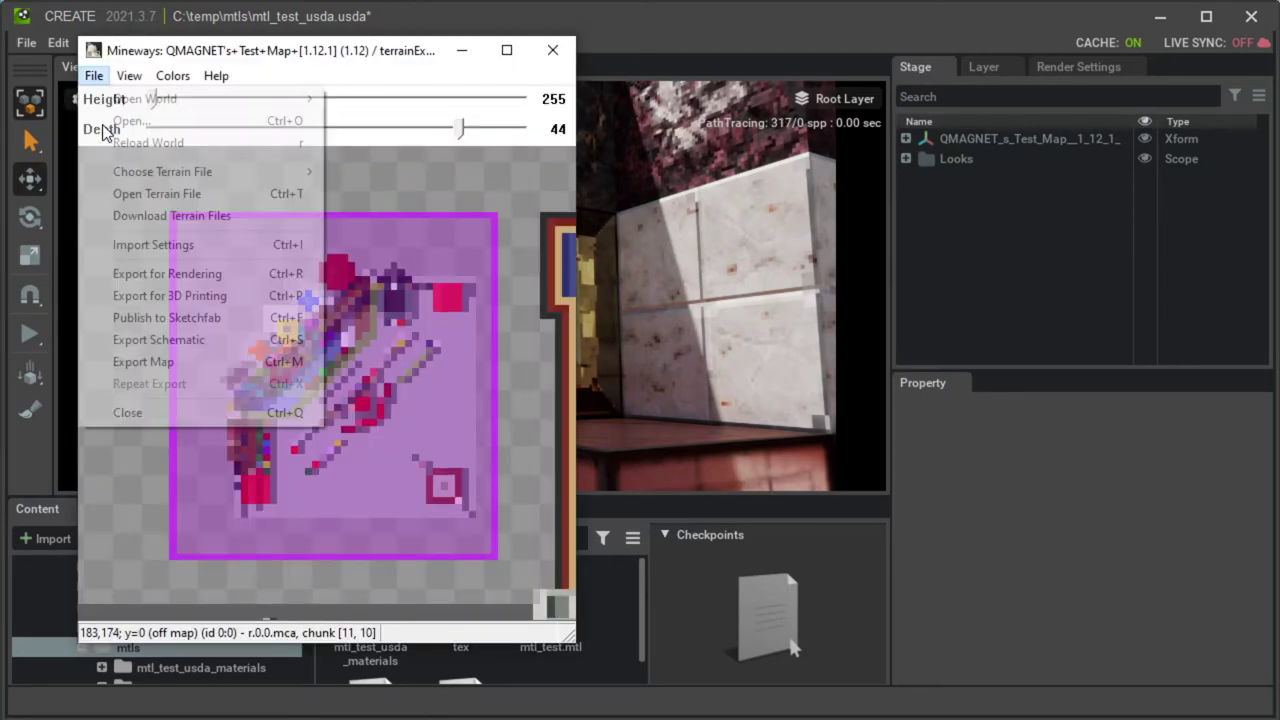
{"action": "left_click", "coordinate": [167, 273]}
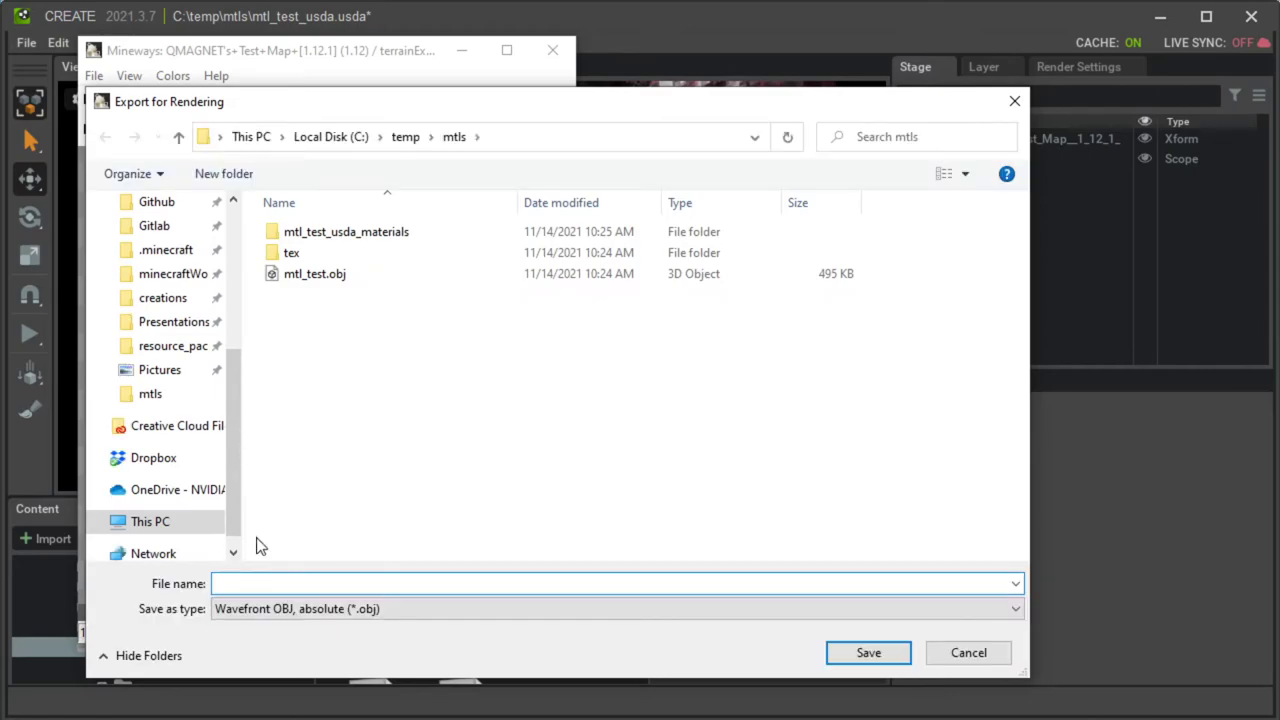
{"action": "left_click", "coordinate": [292, 611]}
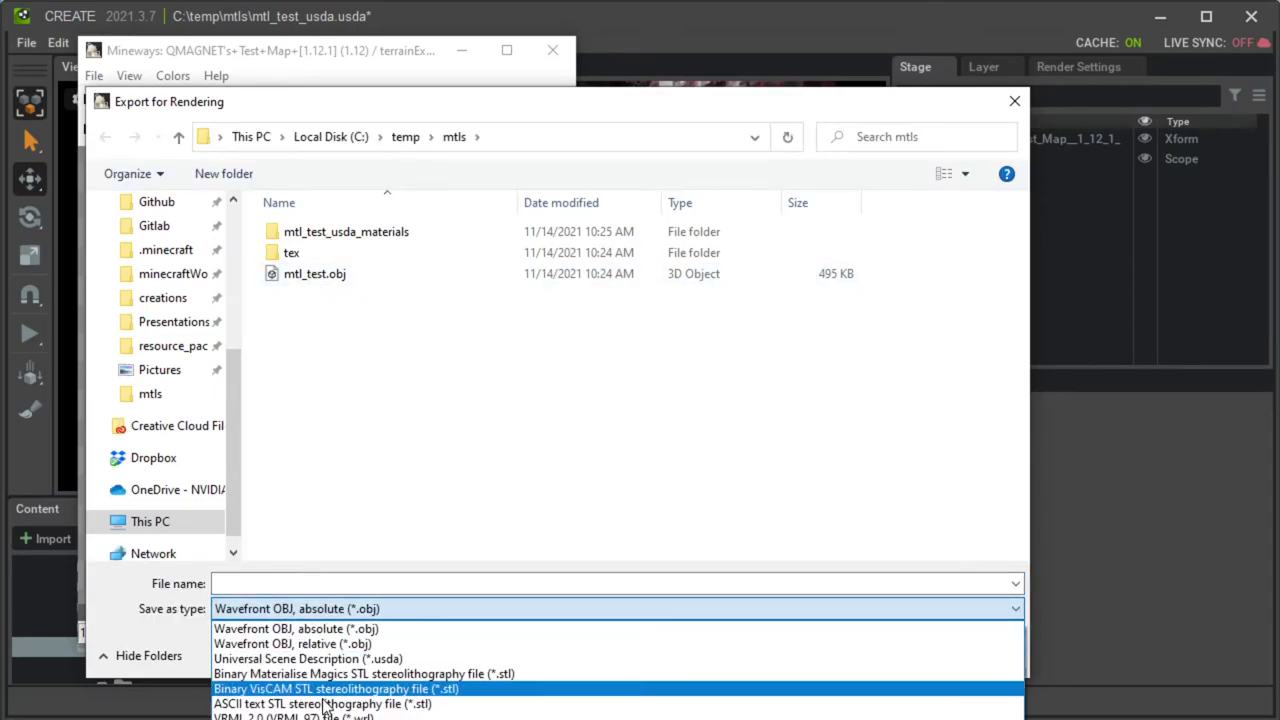
{"action": "left_click", "coordinate": [327, 660]}
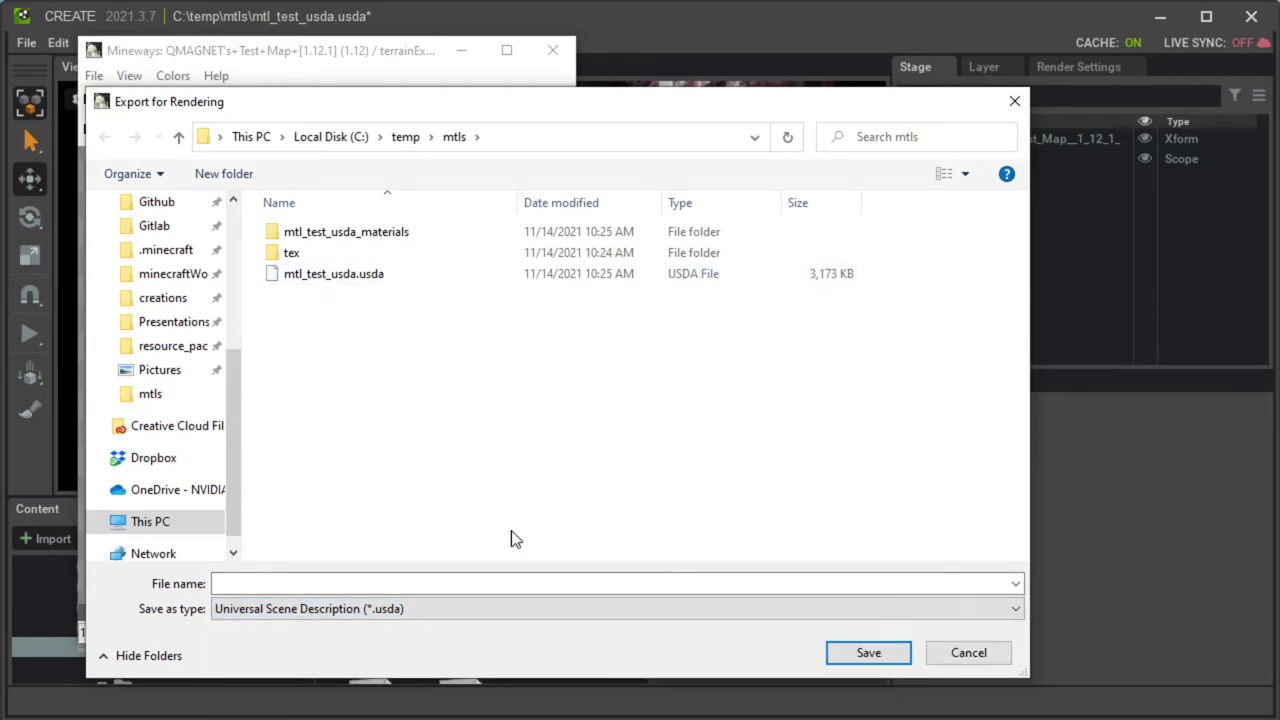
{"action": "left_click", "coordinate": [351, 277]}
{"action": "left_click", "coordinate": [828, 655]}
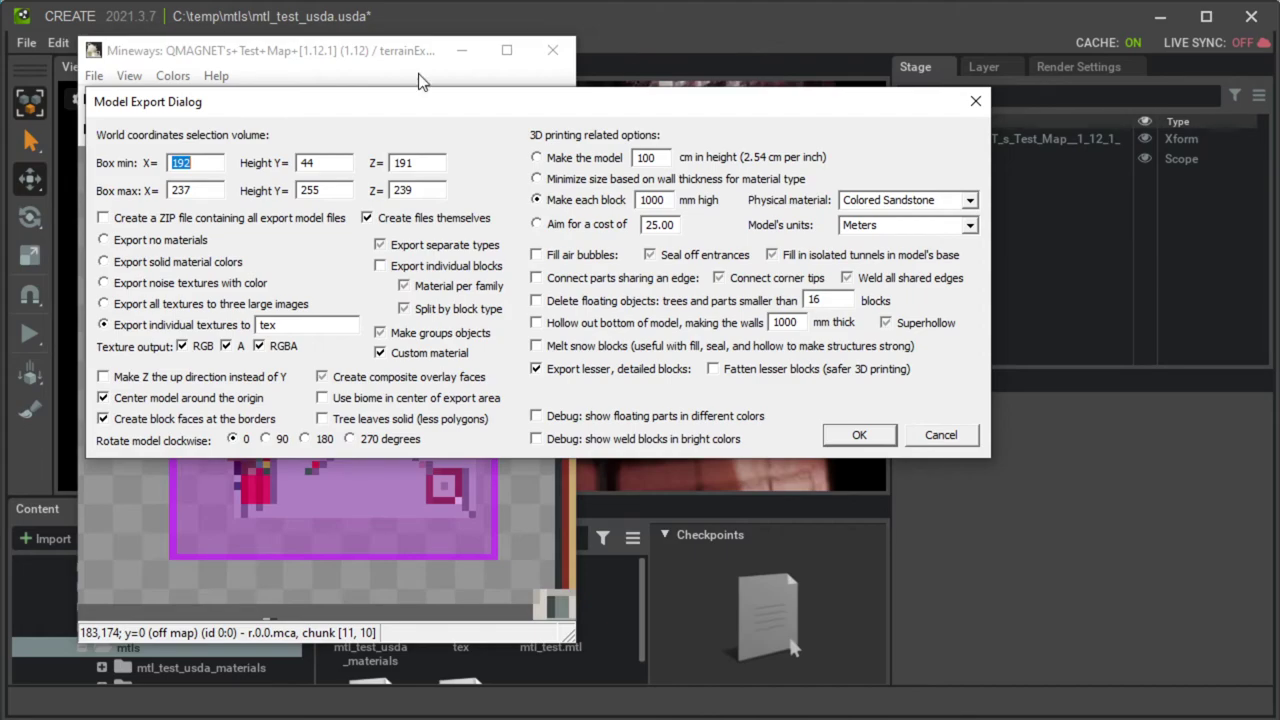
{"action": "left_click", "coordinate": [303, 51]}
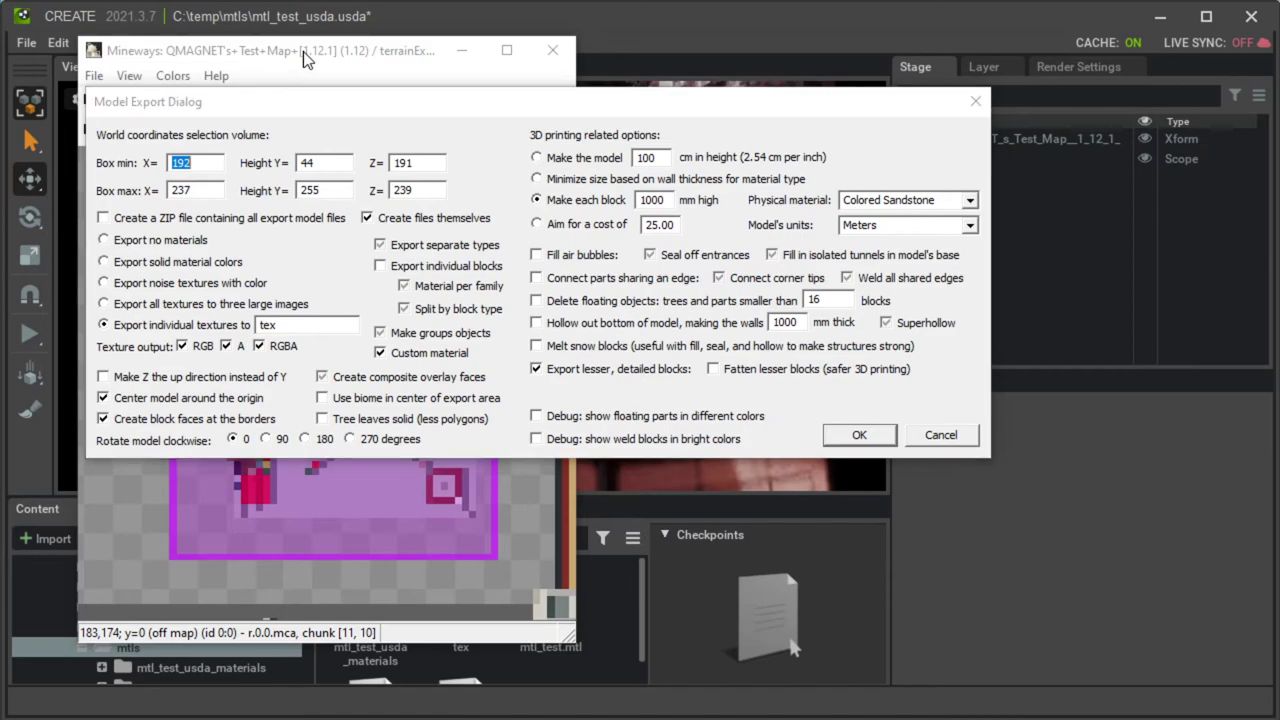
{"action": "left_click", "coordinate": [935, 433]}
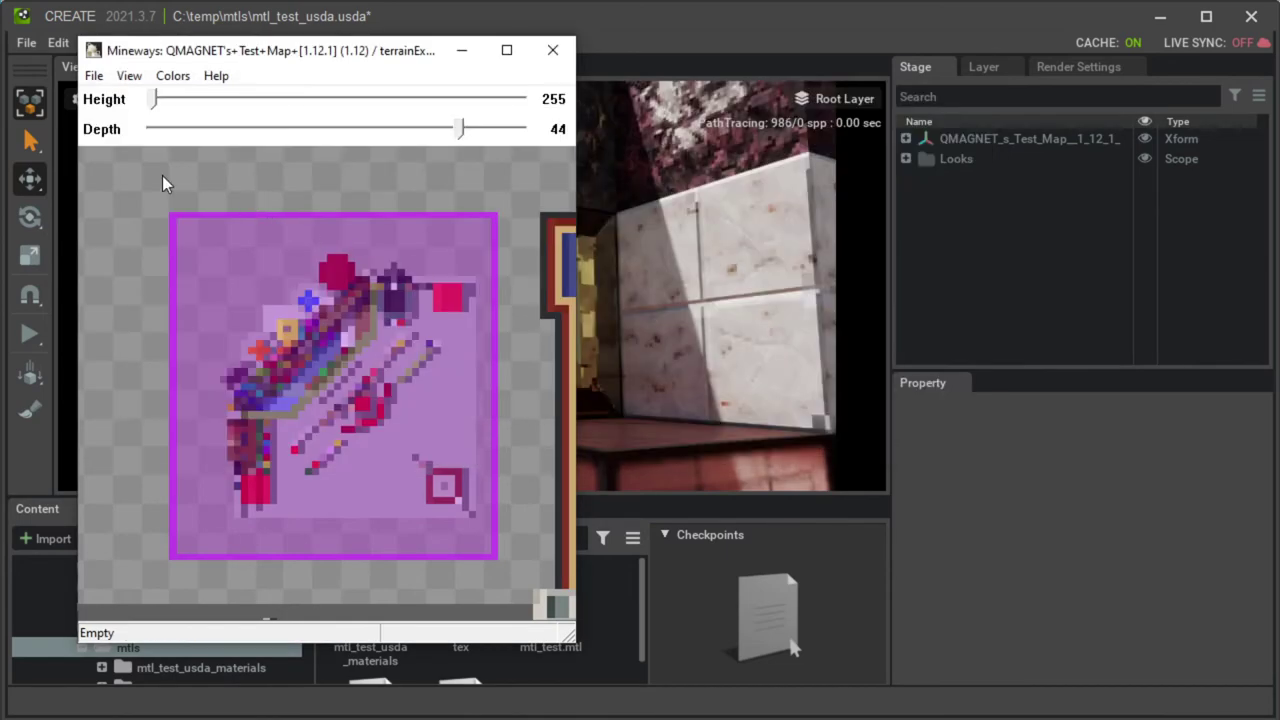
Review the terrain files available for texturing the export
{"action": "left_click", "coordinate": [94, 75]}
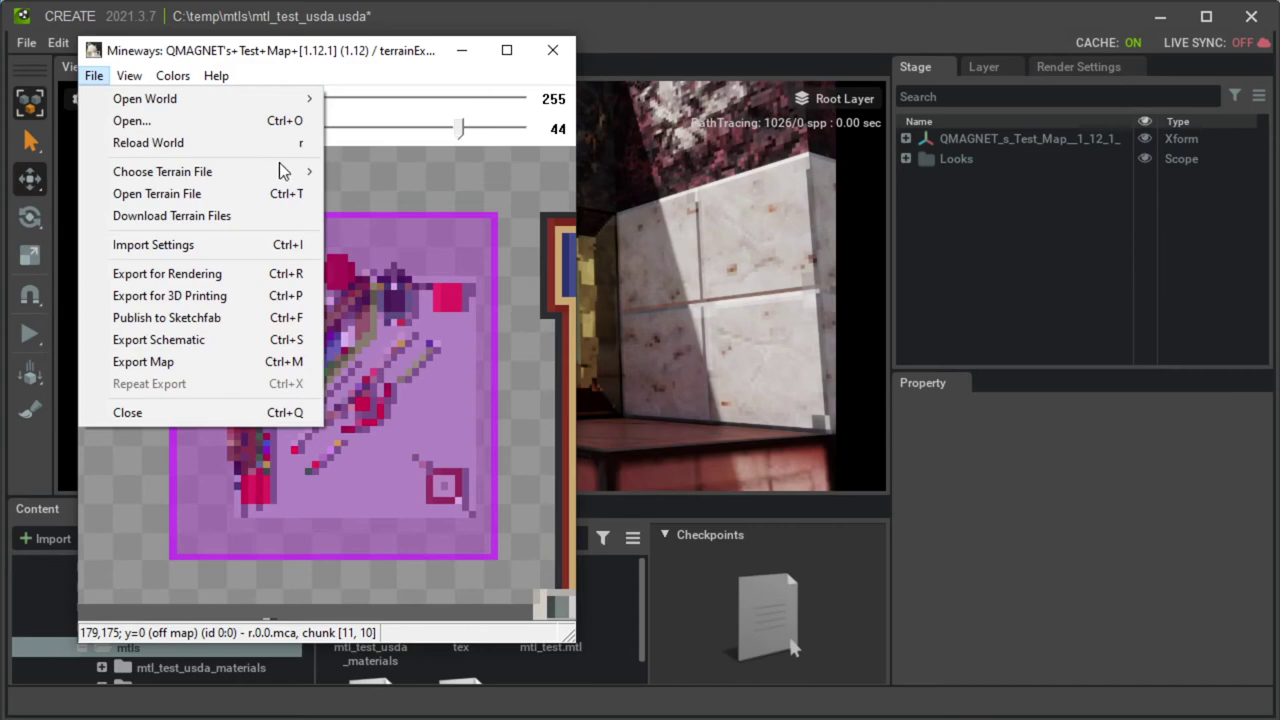
{"action": "mouse_move", "coordinate": [282, 172]}
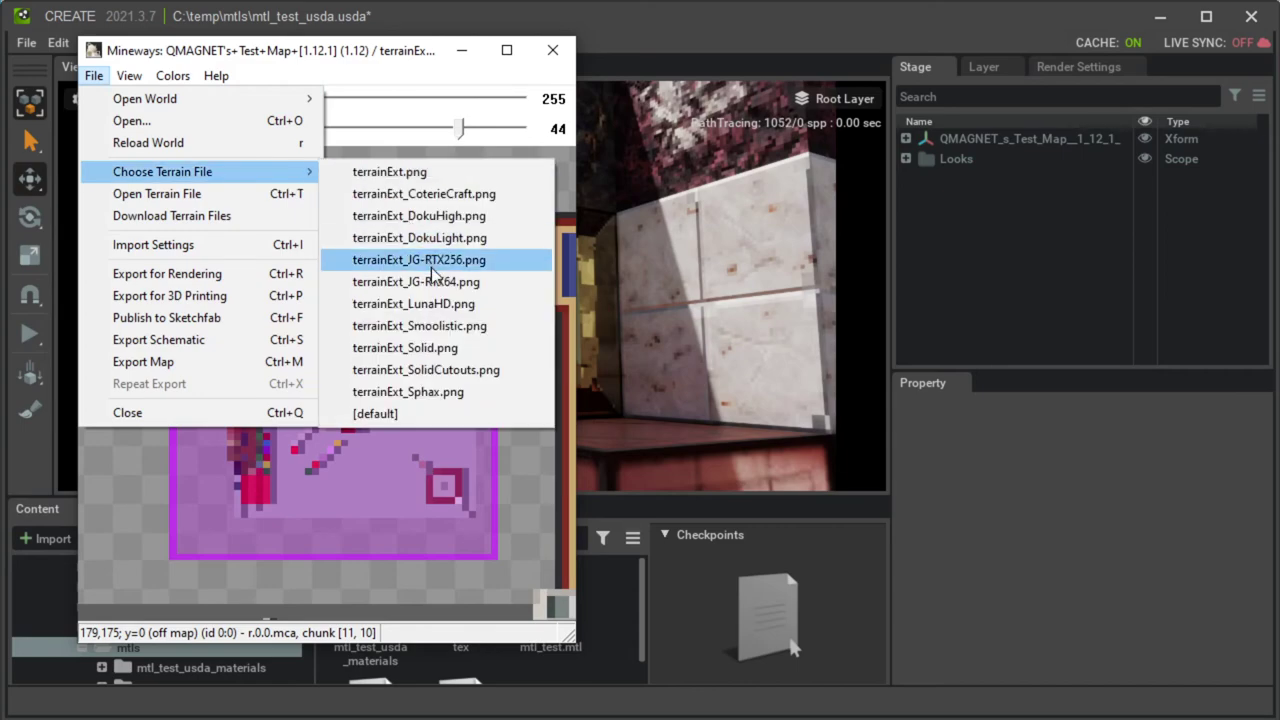